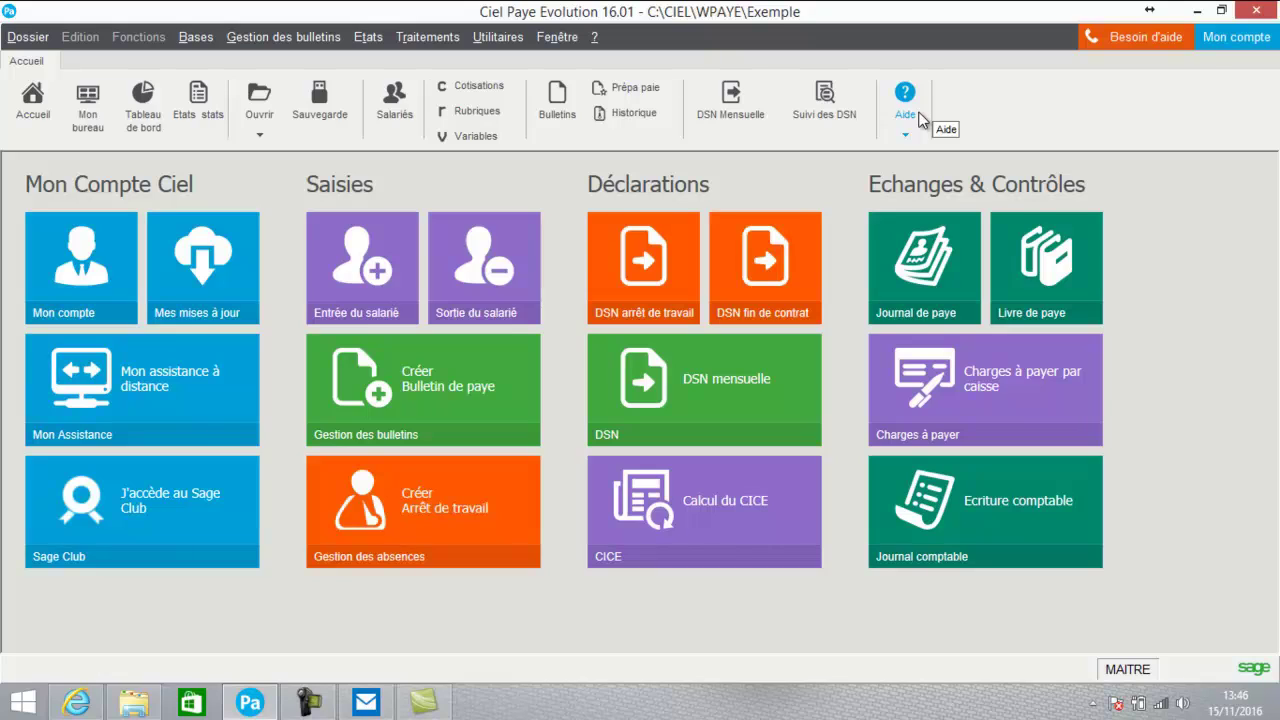
- Open the list of rubriques and browse it around the absence-hours rubrique R001
{"action": "left_click", "coordinate": [193, 38]}
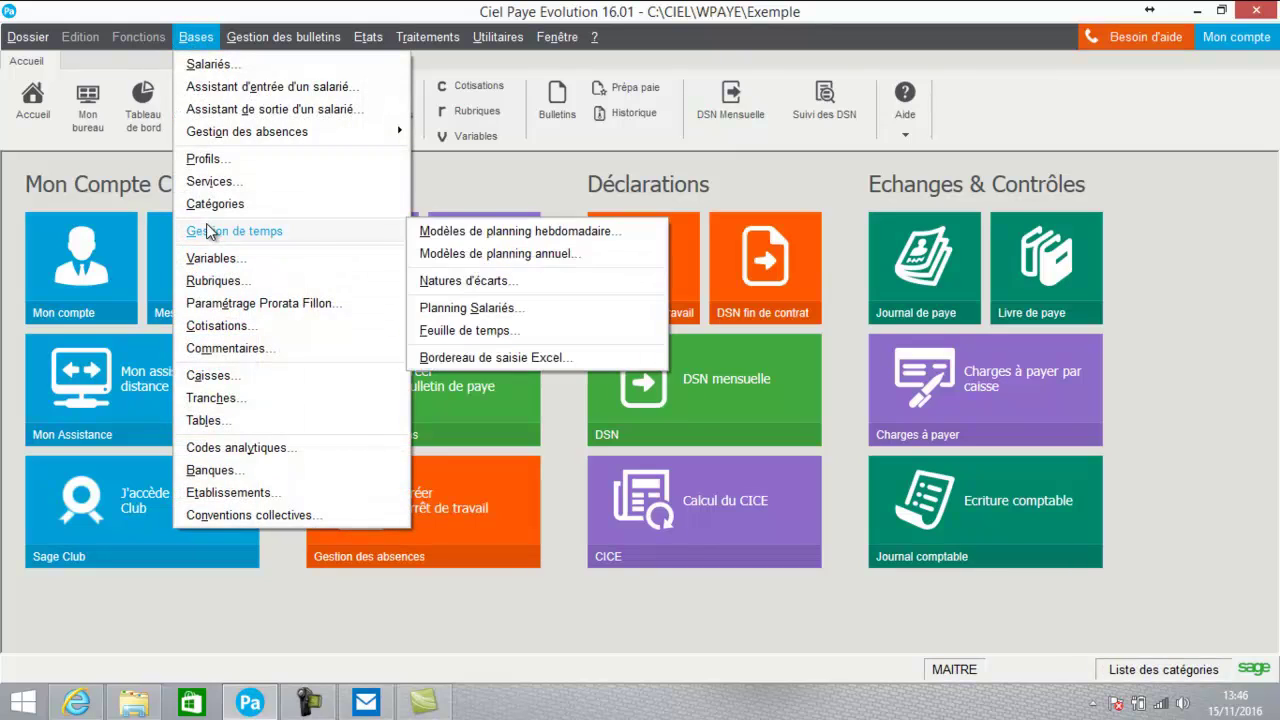
{"action": "left_click", "coordinate": [208, 280]}
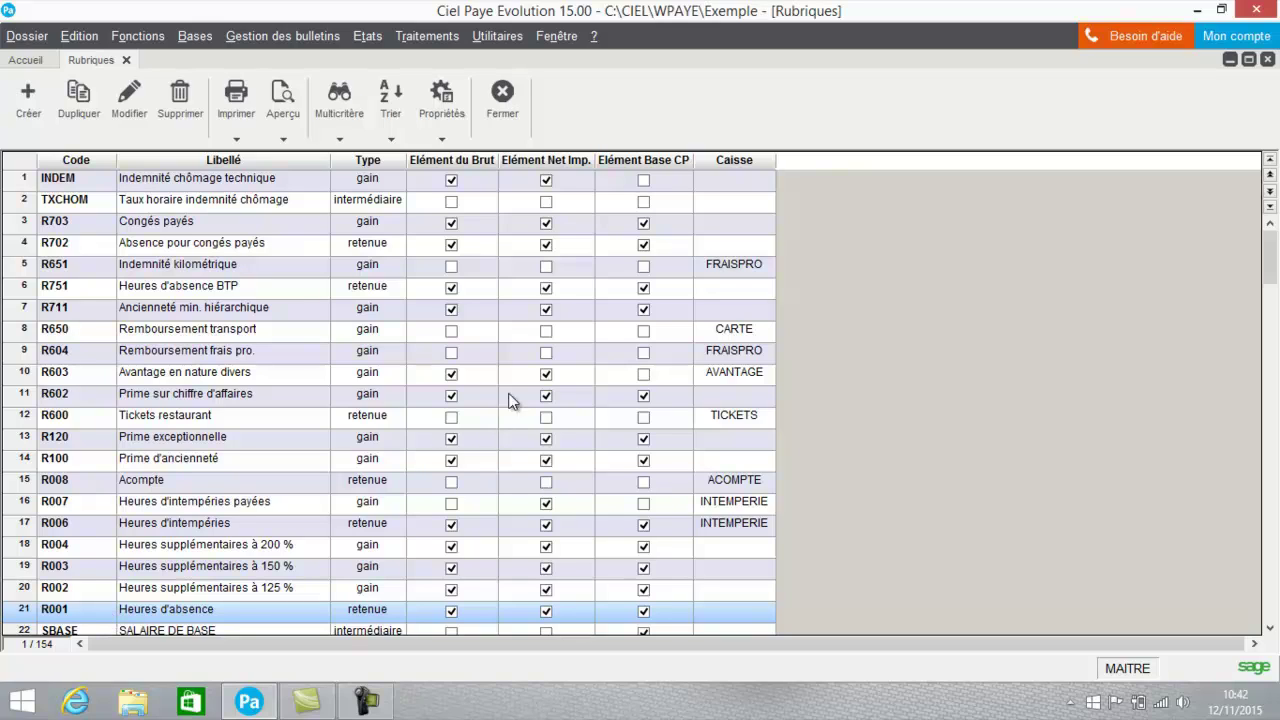
{"action": "left_click", "coordinate": [1272, 630]}
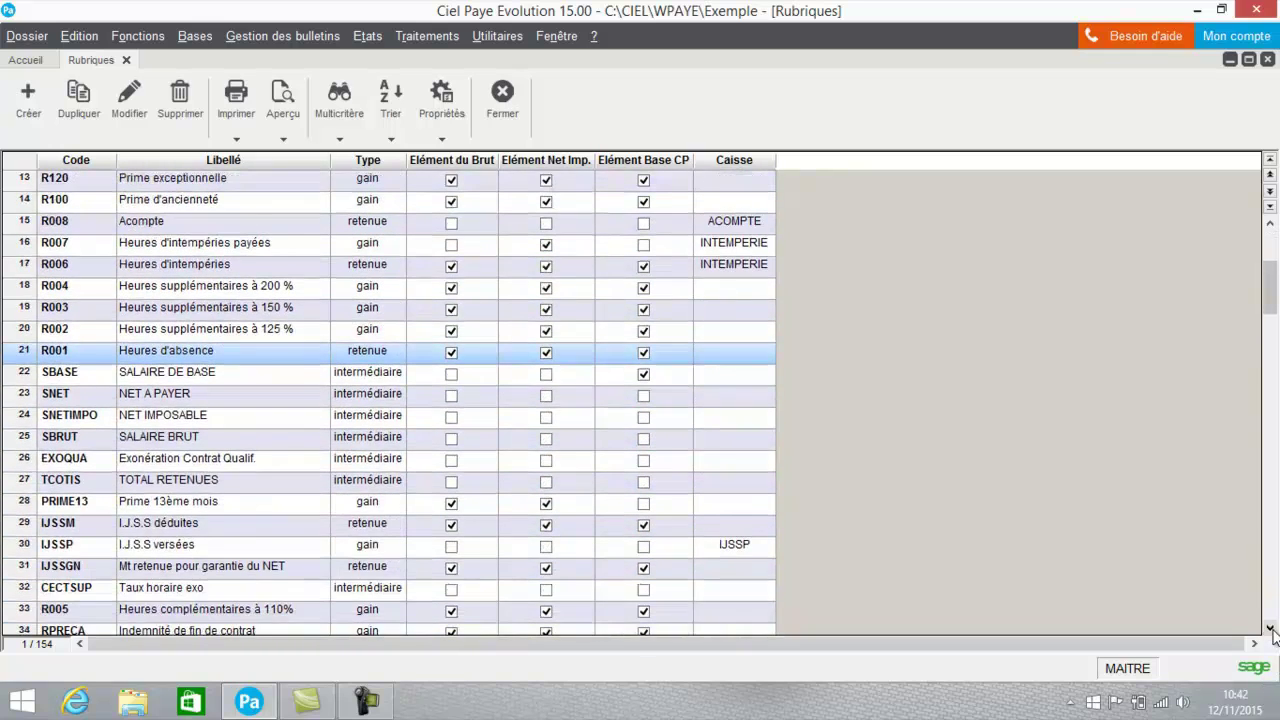
{"action": "left_click_drag", "start_coordinate": [1272, 630], "coordinate": [1272, 630]}
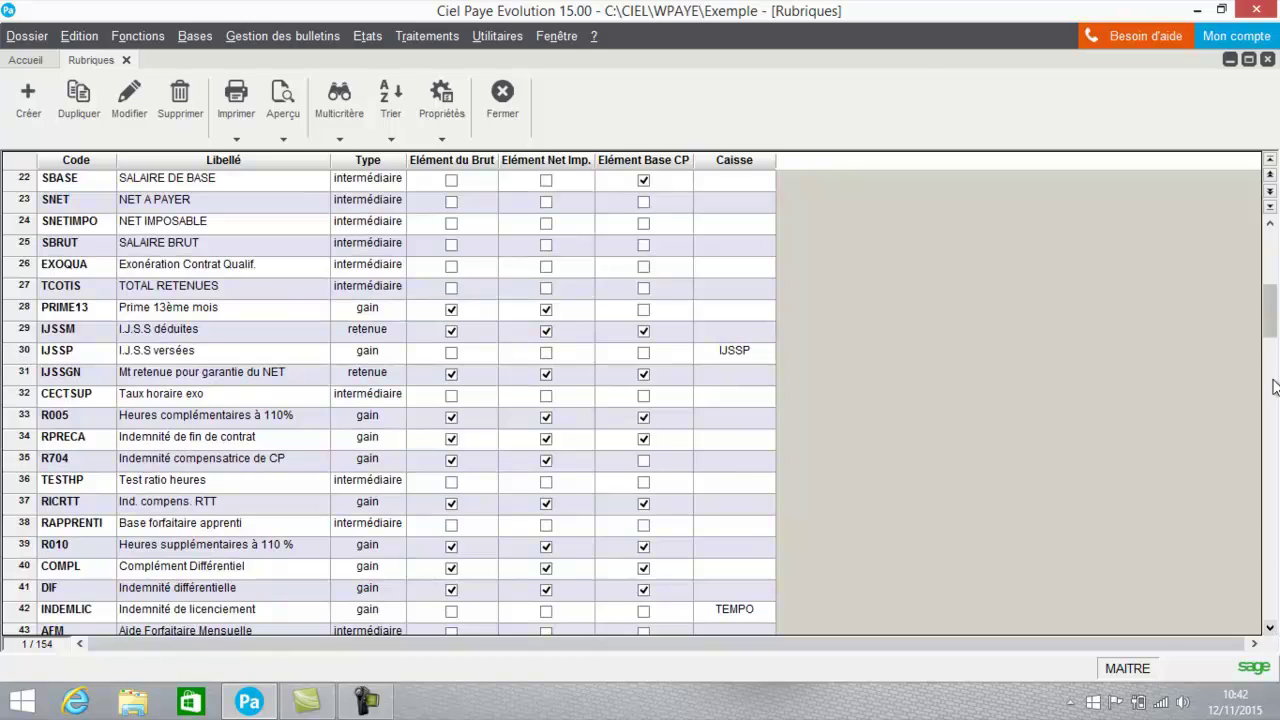
{"action": "left_click_drag", "start_coordinate": [1272, 318], "coordinate": [1273, 298]}
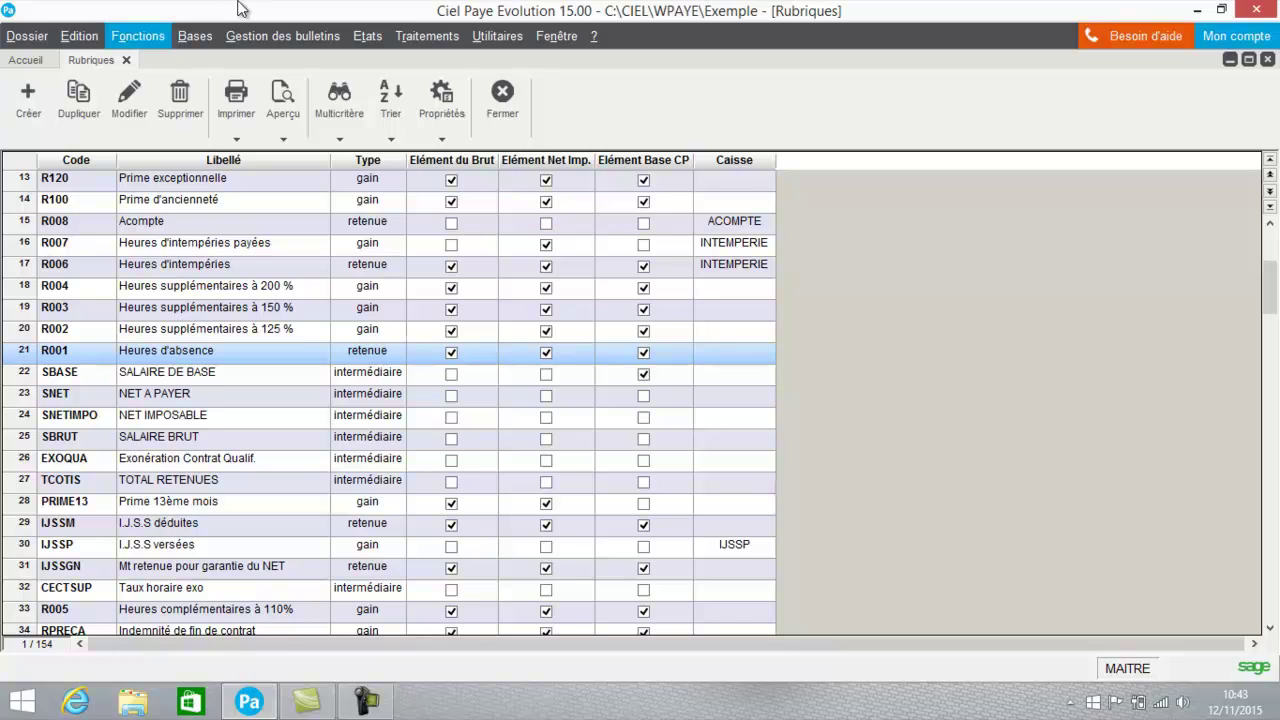
- Create a variable with code ABSCSS and label "Asbsence congé sans solde", and save it
{"action": "left_click", "coordinate": [205, 37]}
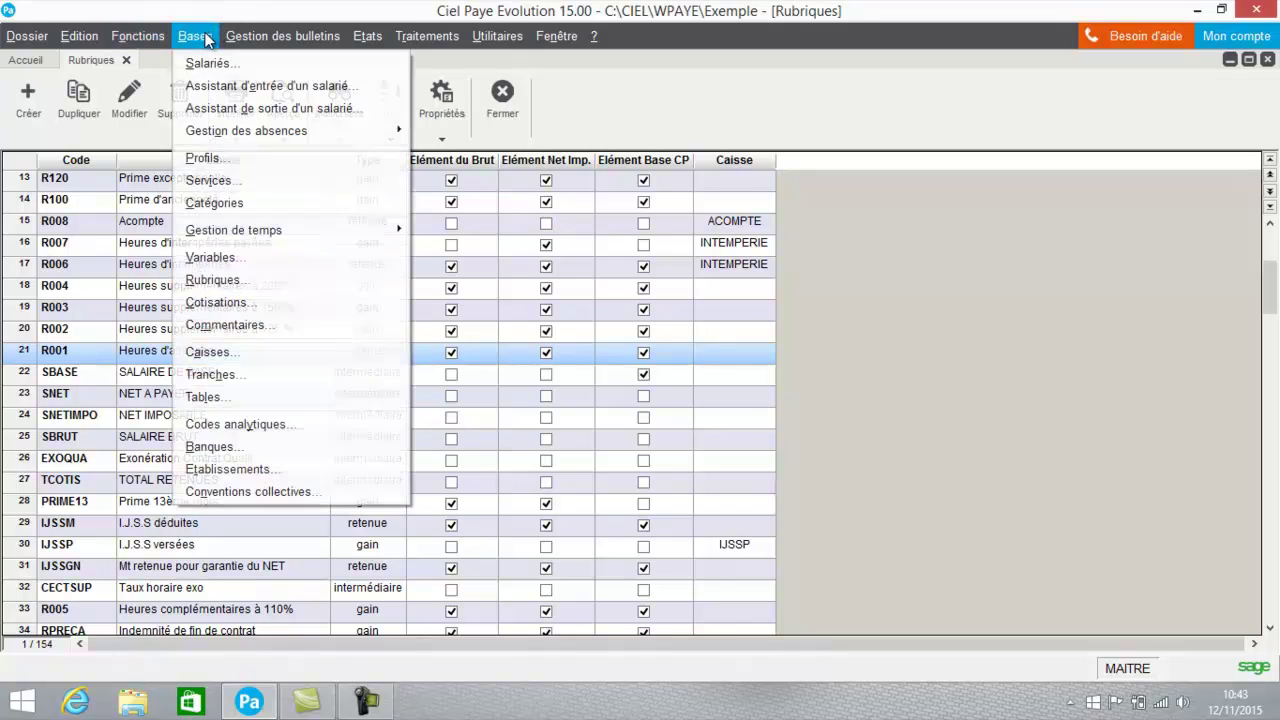
{"action": "left_click", "coordinate": [207, 260]}
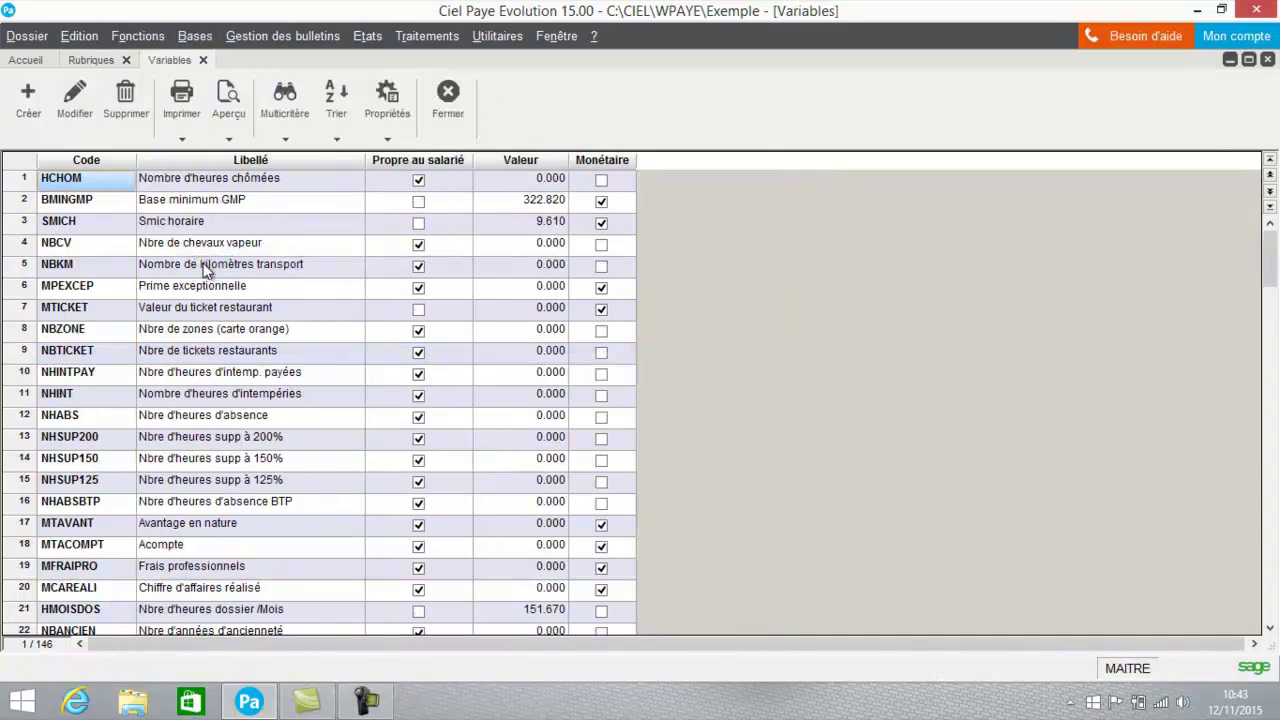
{"action": "left_click", "coordinate": [27, 95]}
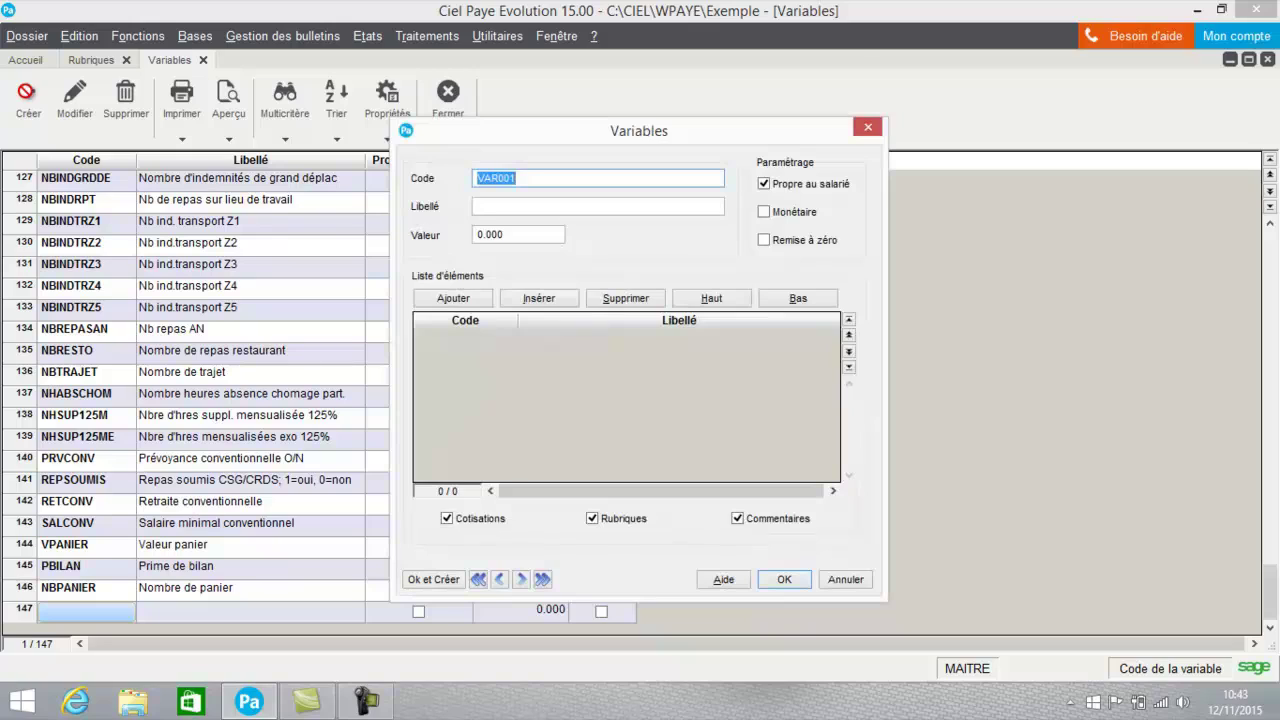
{"action": "type", "text": "ABS"}
{"action": "type", "text": "CSS"}
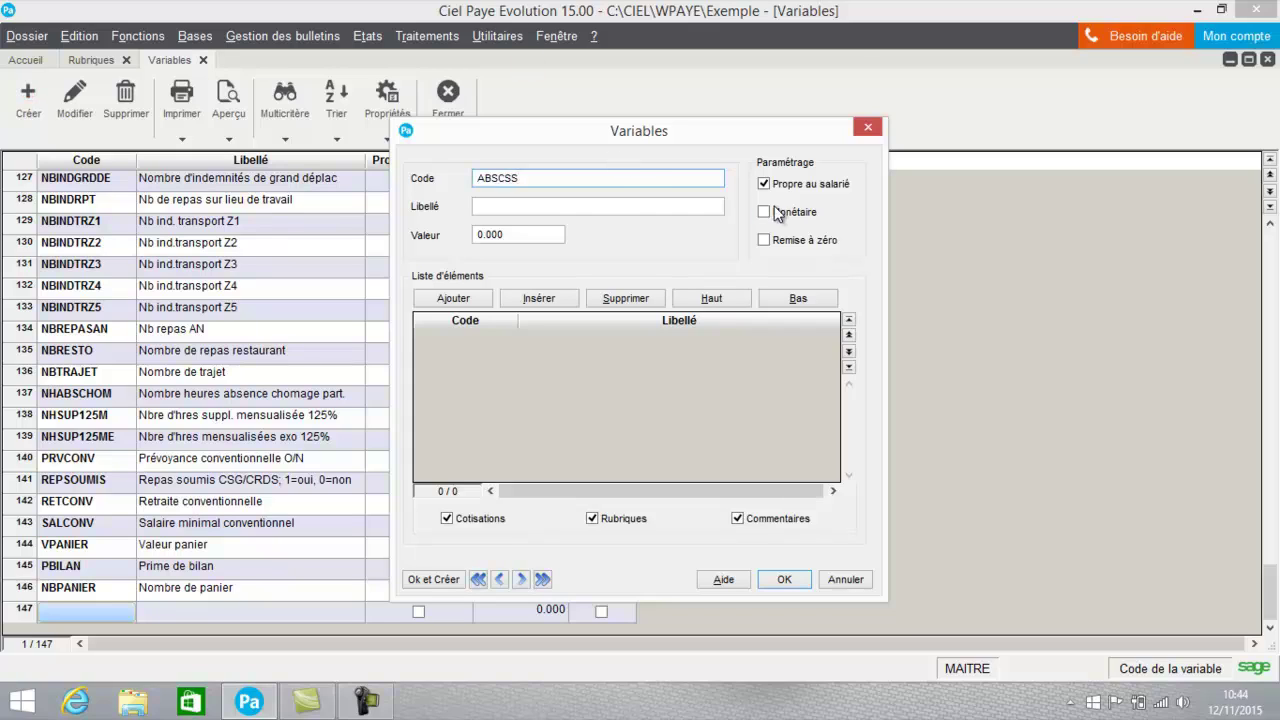
{"action": "left_click", "coordinate": [665, 207]}
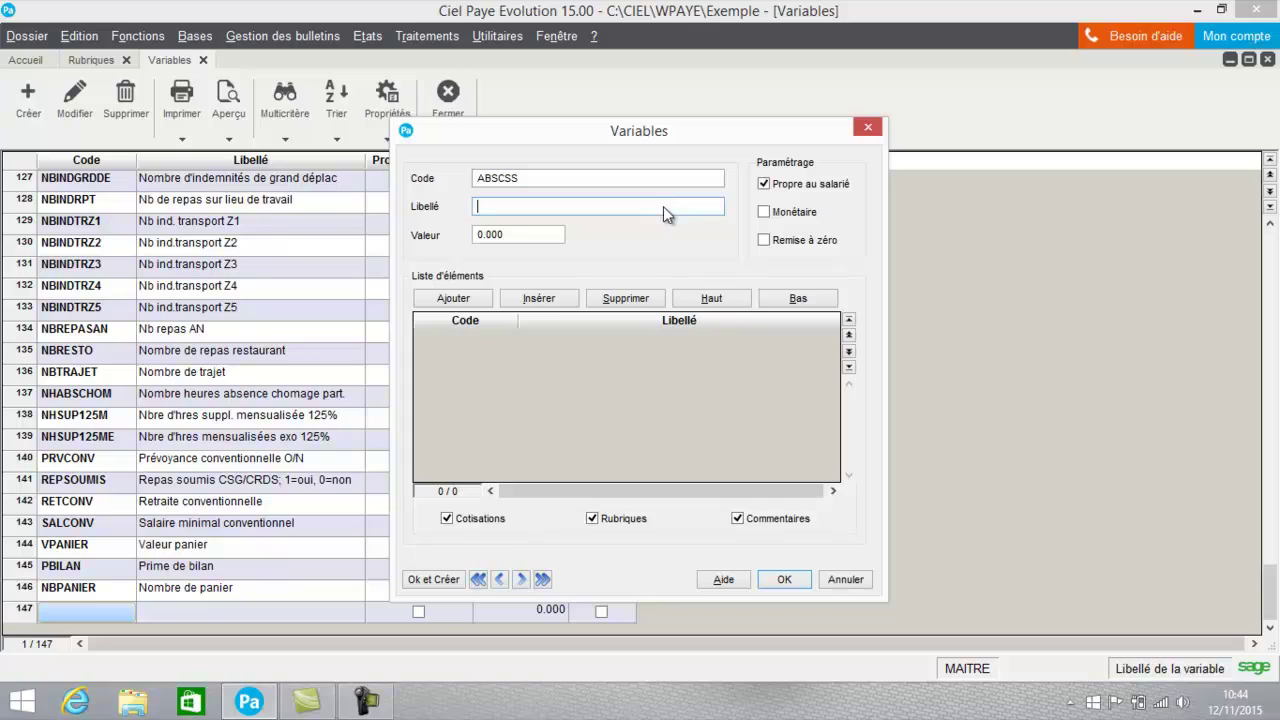
{"action": "type", "text": "Asbsence congé sans solde"}
{"action": "left_click", "coordinate": [787, 579]}
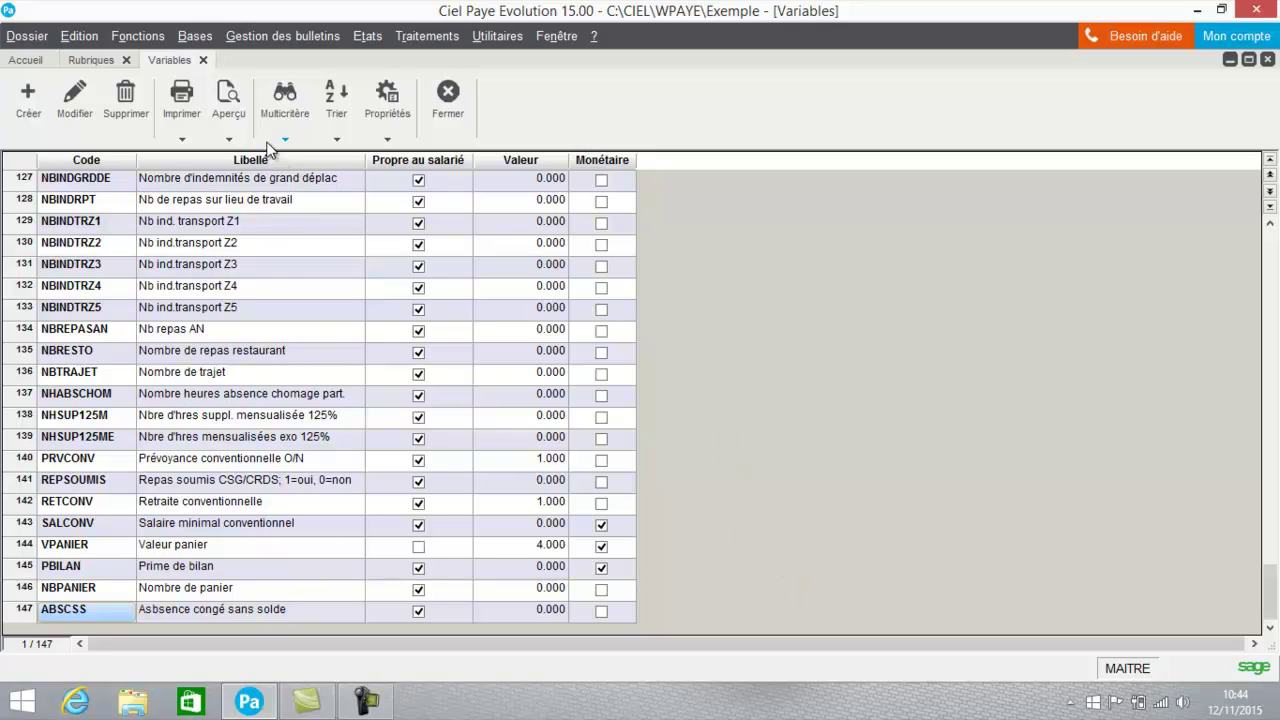
- Examine the calculation elements and inclusion settings of rubrique R001 "Heures d'absence", leaving it without changes
{"action": "left_click", "coordinate": [102, 60]}
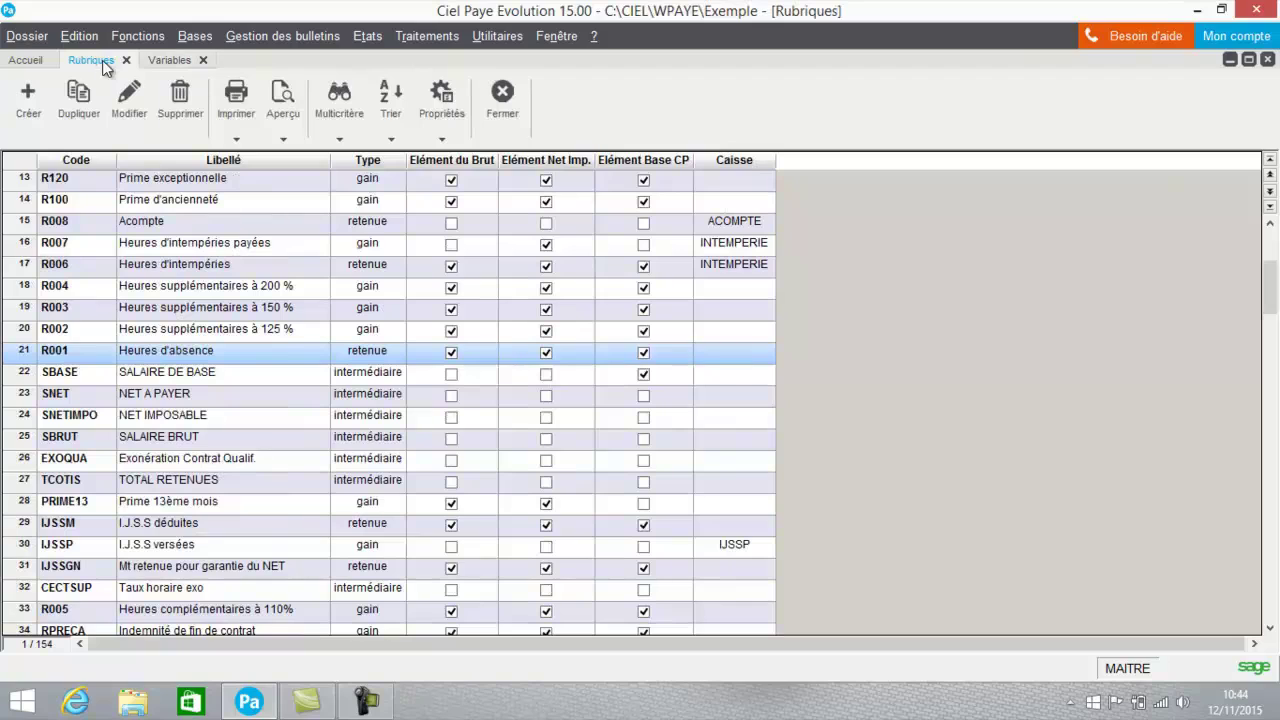
{"action": "double_click", "coordinate": [200, 355]}
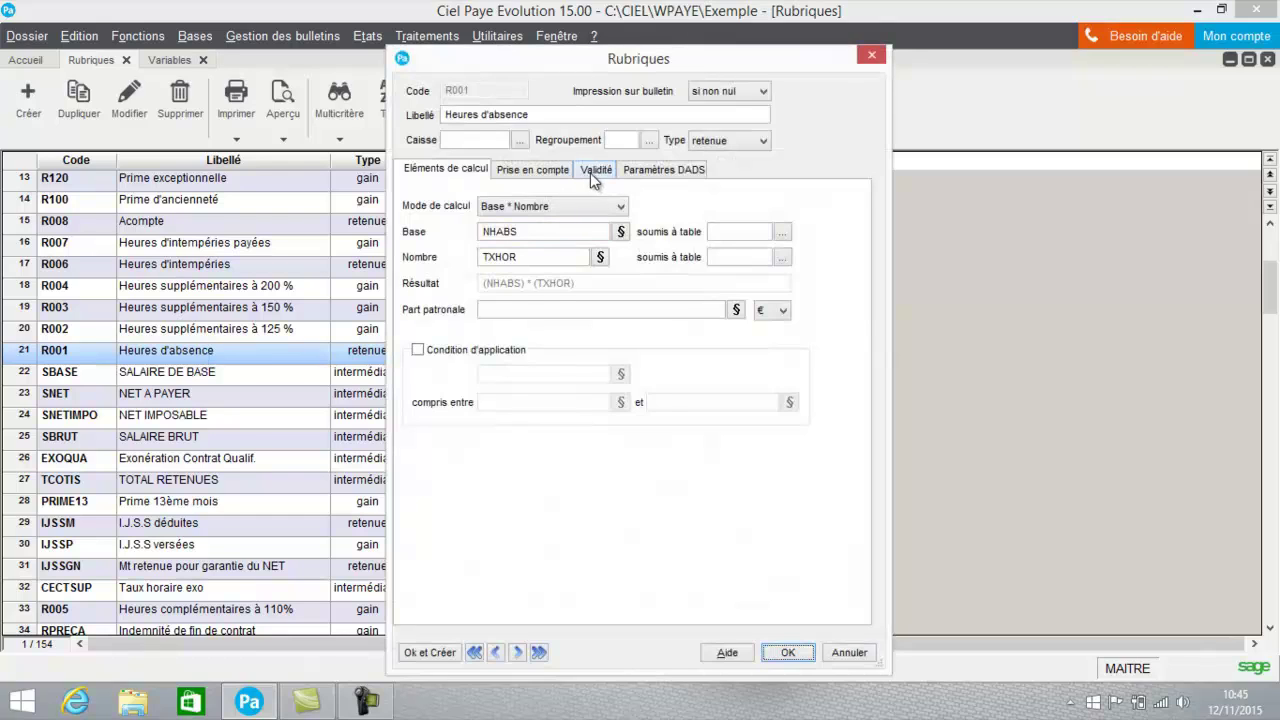
{"action": "left_click", "coordinate": [547, 171]}
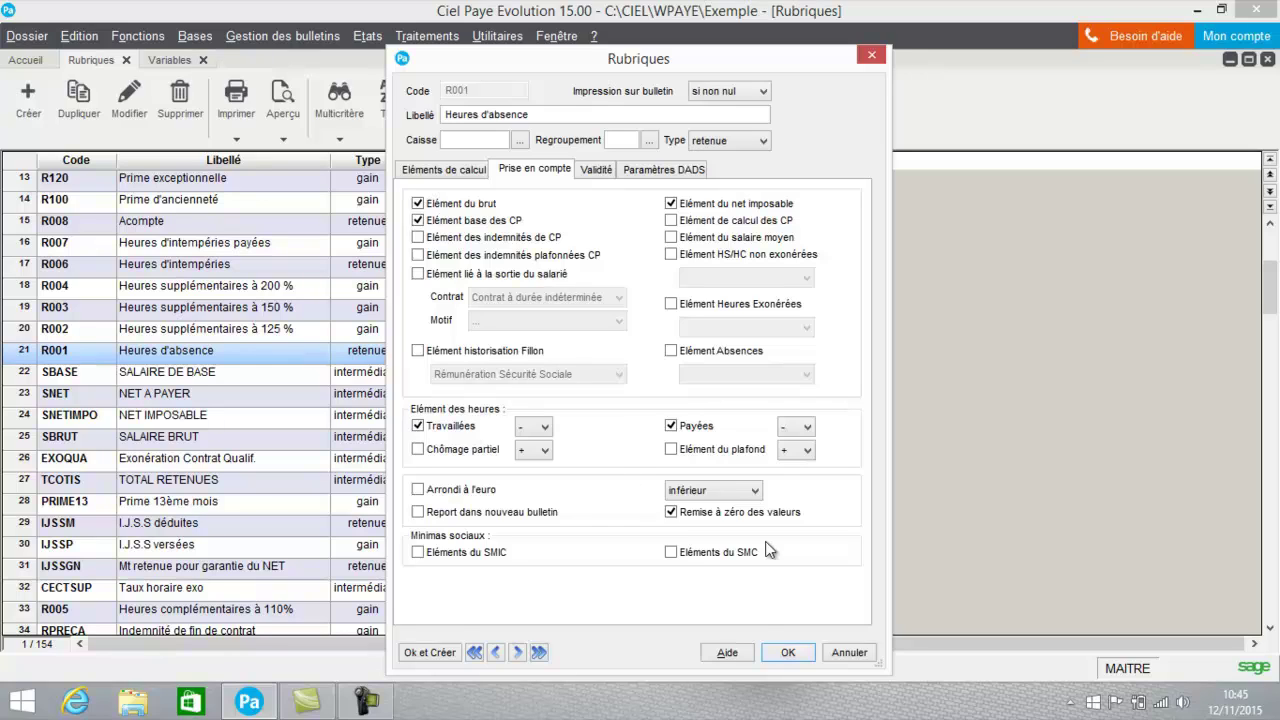
{"action": "left_click", "coordinate": [849, 652]}
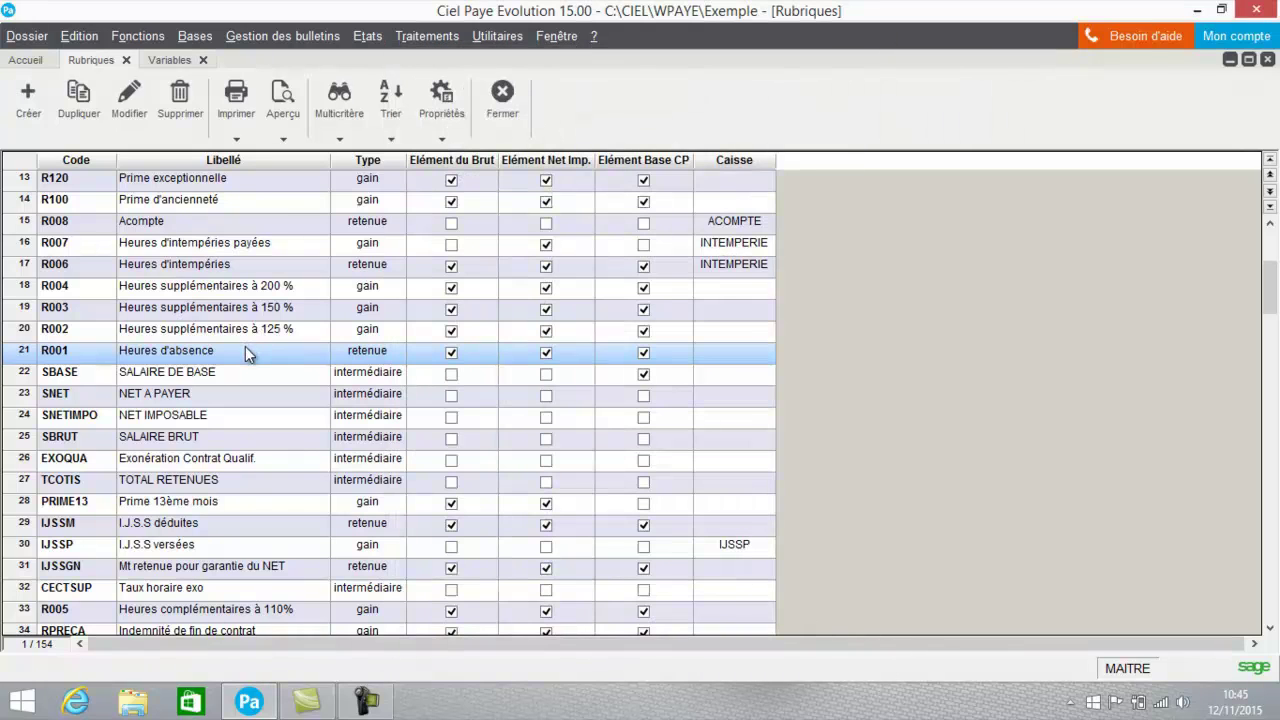
- Duplicate rubrique R001 with the code RABSCSS and the label "Heures d'absence congés sans solde"
{"action": "left_click", "coordinate": [77, 100]}
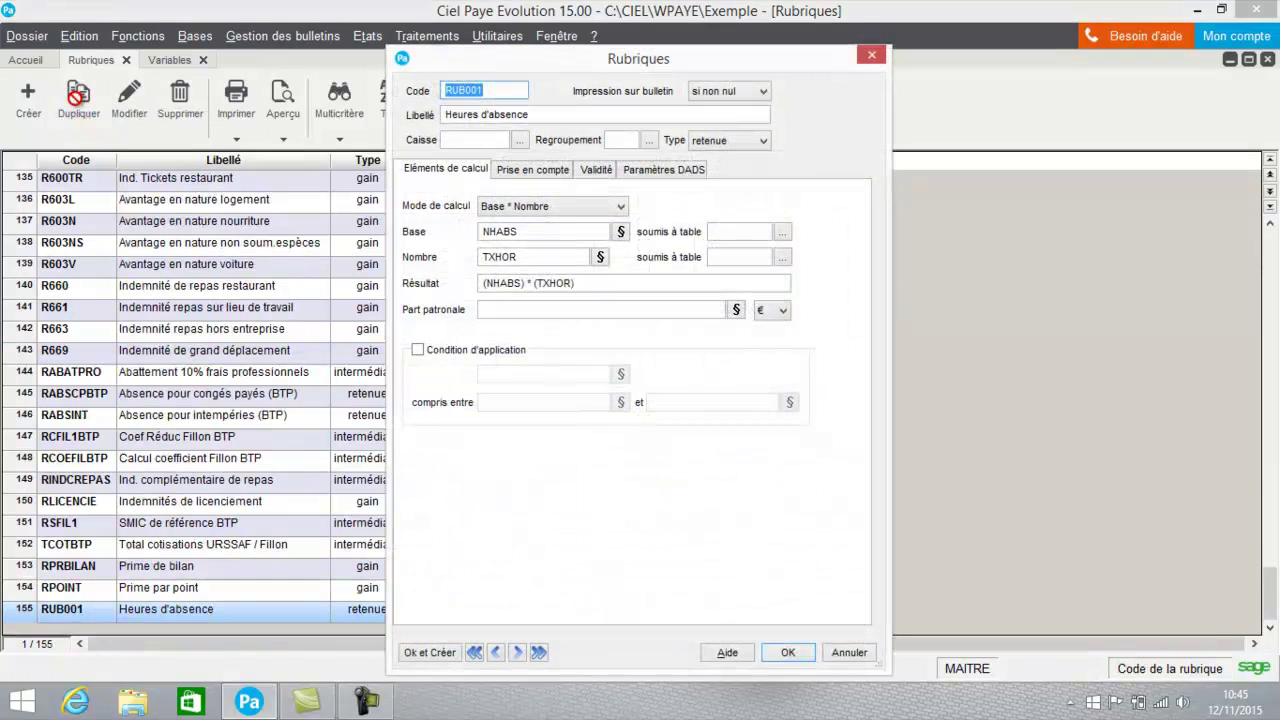
{"action": "left_click", "coordinate": [502, 89]}
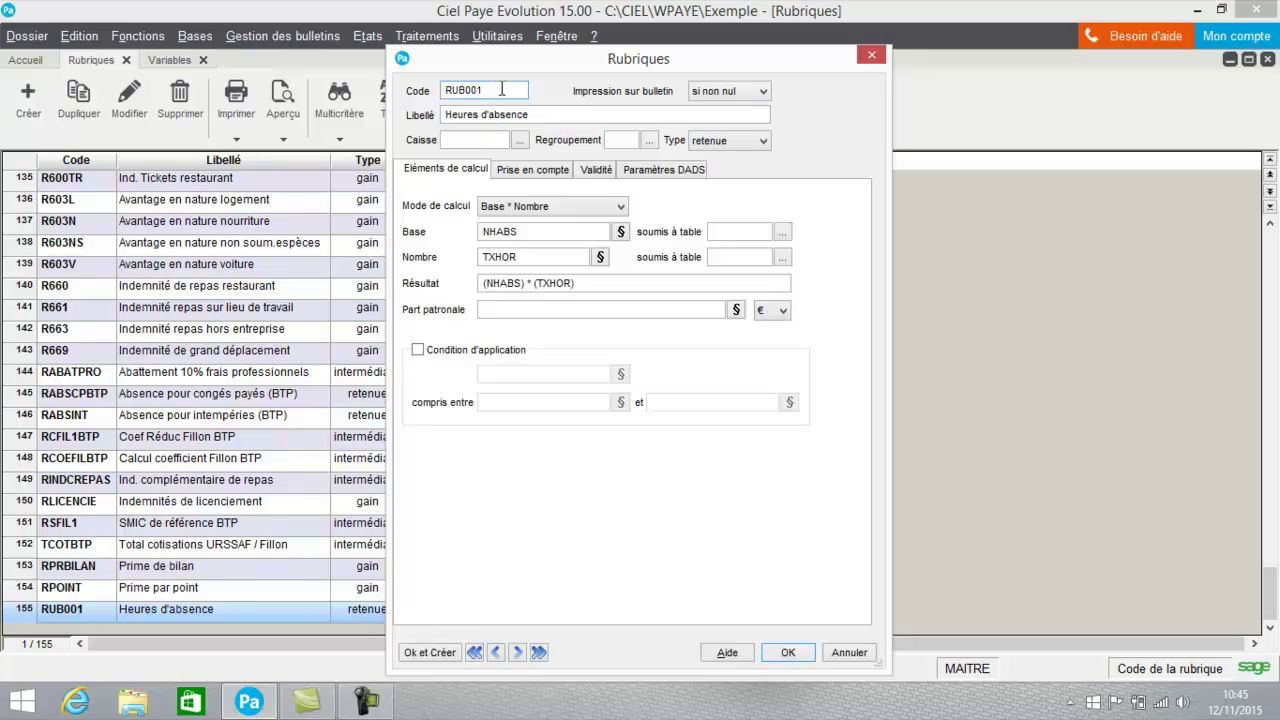
{"action": "key", "text": "BackSpace"}
{"action": "key", "text": "BackSpace"}
{"action": "key", "text": "BackSpace"}
{"action": "key", "text": "BackSpace"}
{"action": "key", "text": "BackSpace"}
{"action": "type", "text": "ABSCSS"}
{"action": "left_click", "coordinate": [565, 112]}
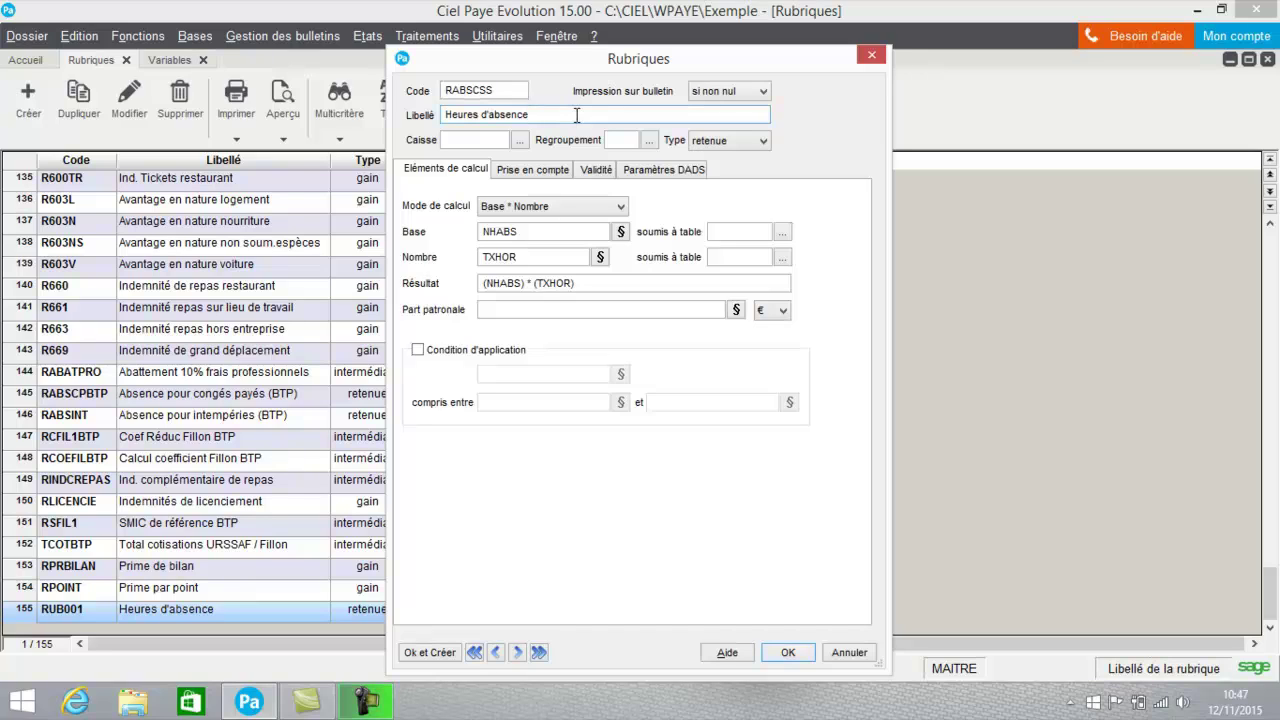
{"action": "type", "text": "congés sans solde"}
- Replace the Base of rubrique RABSCSS with the variable ABSCSS and save the rubrique
{"action": "left_click", "coordinate": [528, 232]}
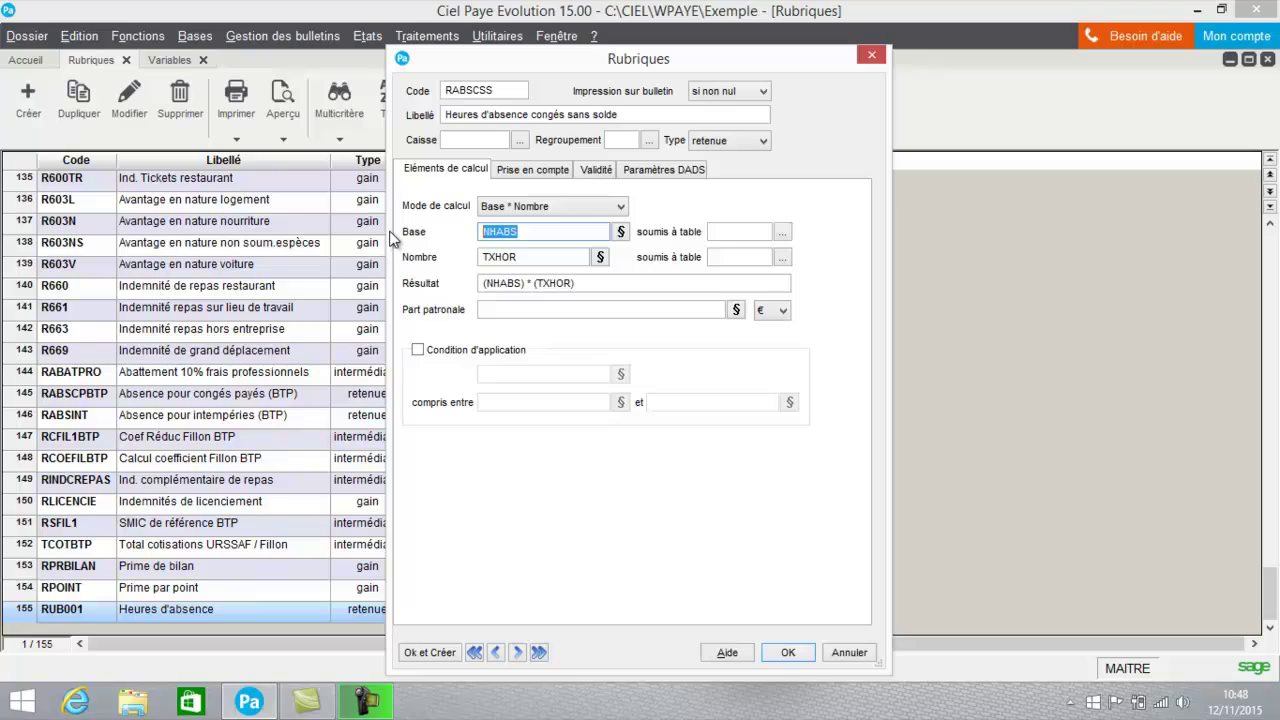
{"action": "key", "text": "BackSpace"}
{"action": "left_click", "coordinate": [621, 232]}
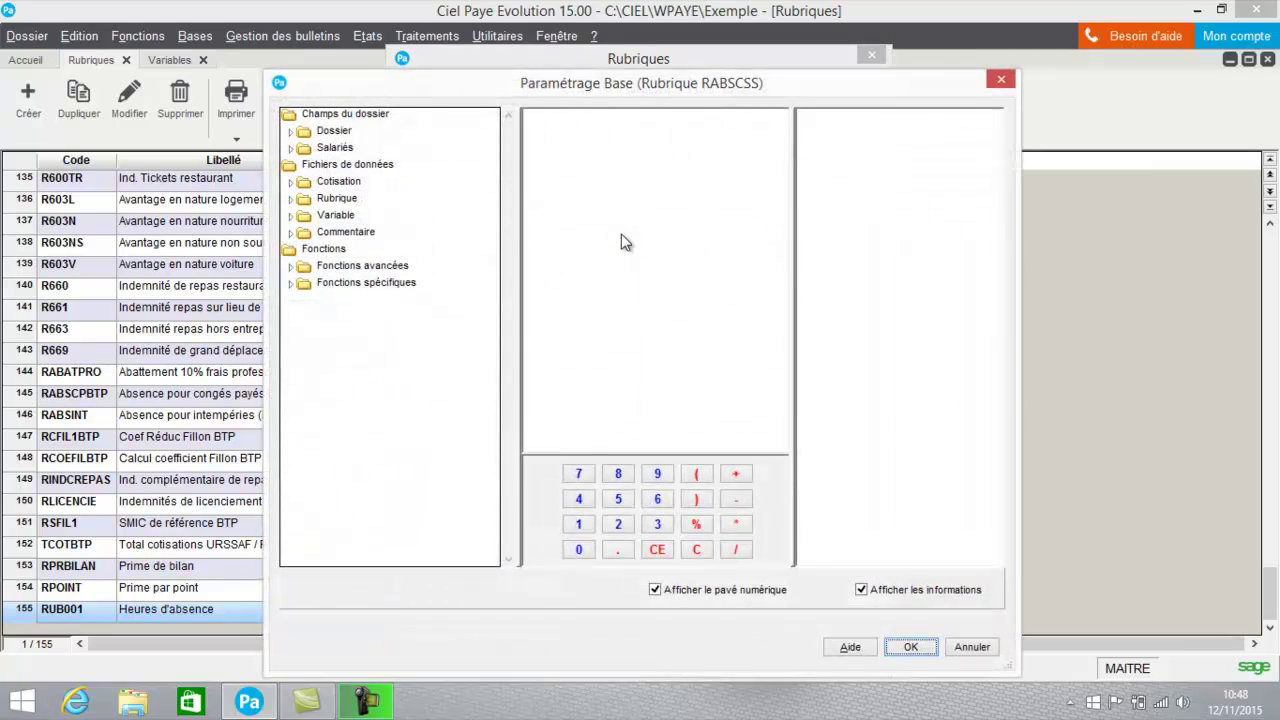
{"action": "left_click", "coordinate": [292, 218]}
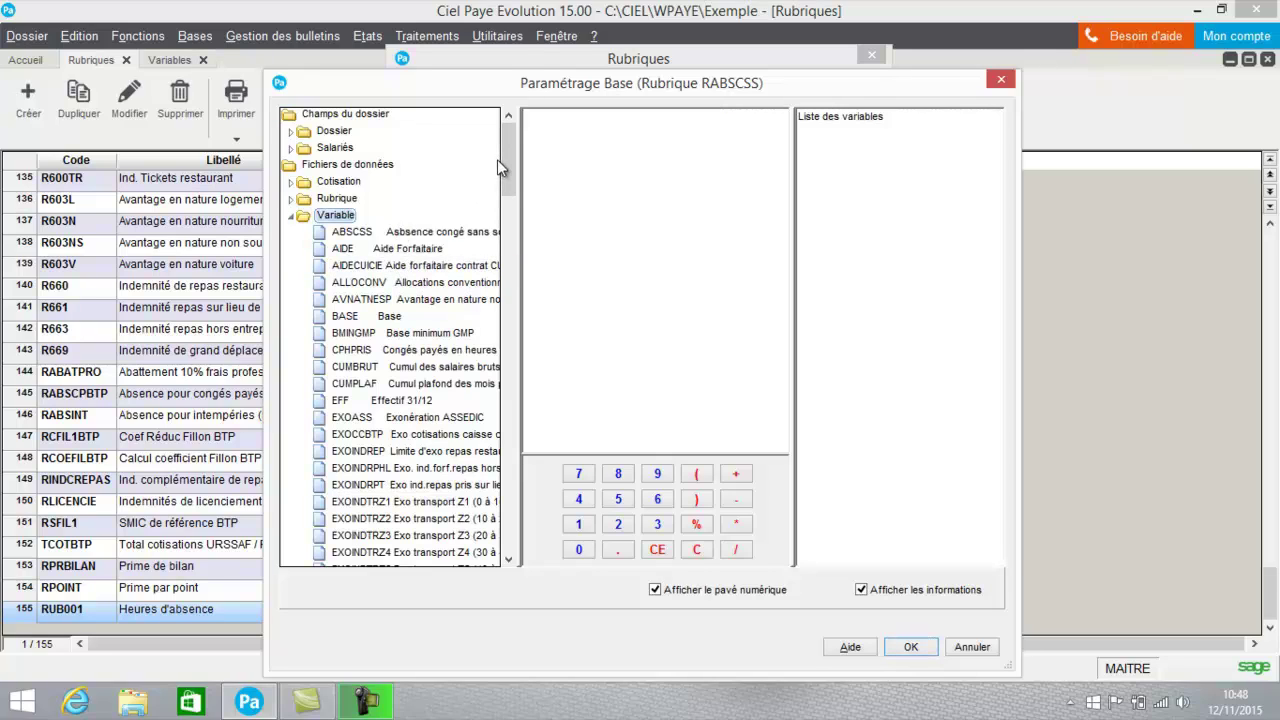
{"action": "left_click", "coordinate": [377, 233]}
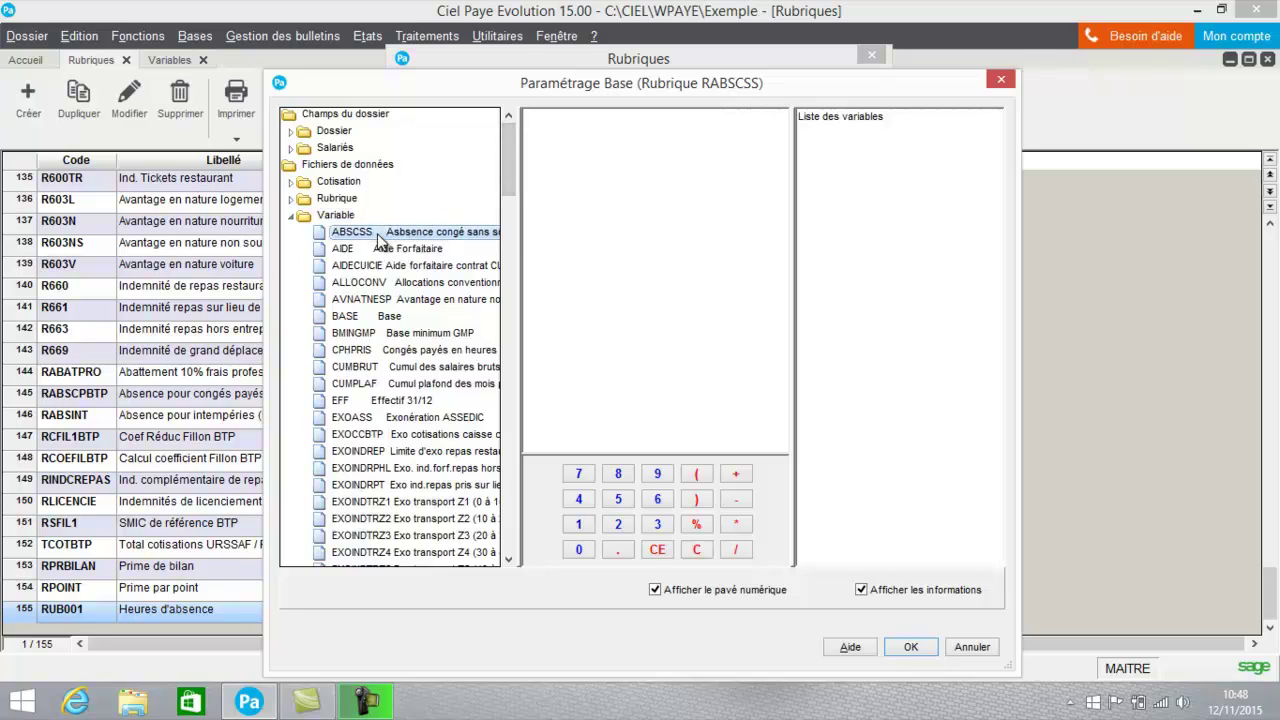
{"action": "double_click", "coordinate": [377, 233]}
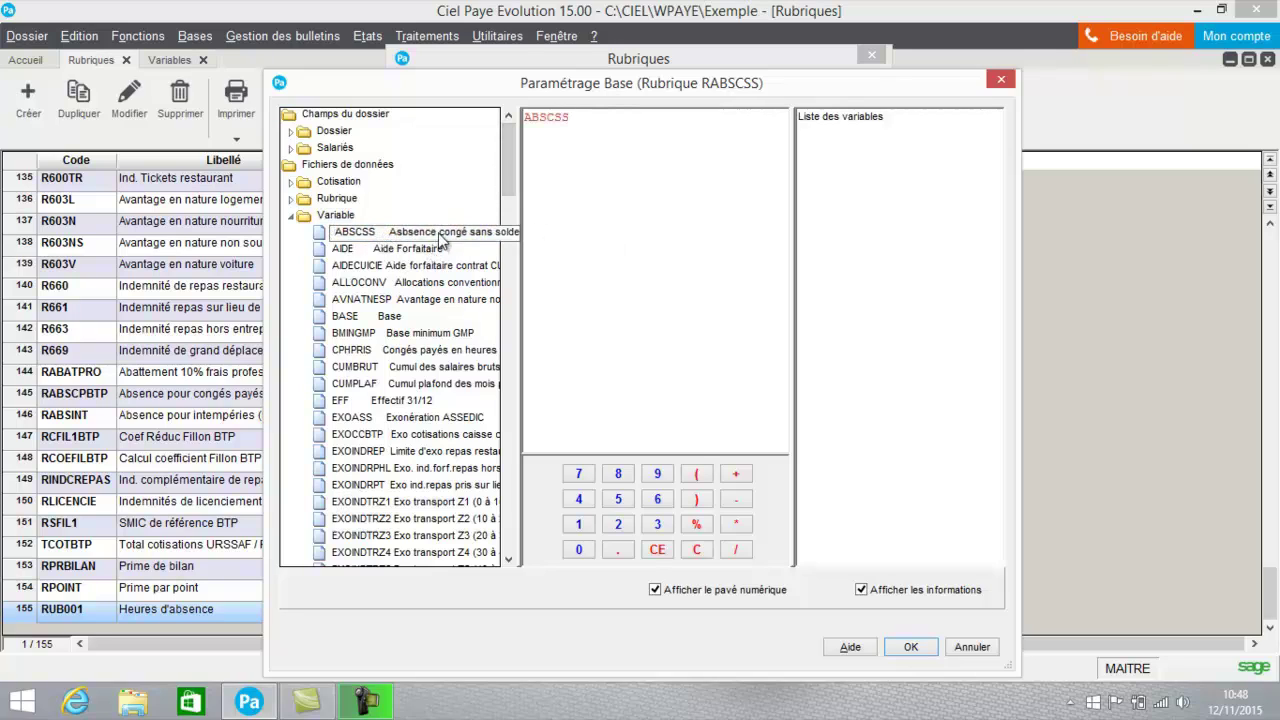
{"action": "left_click", "coordinate": [911, 647]}
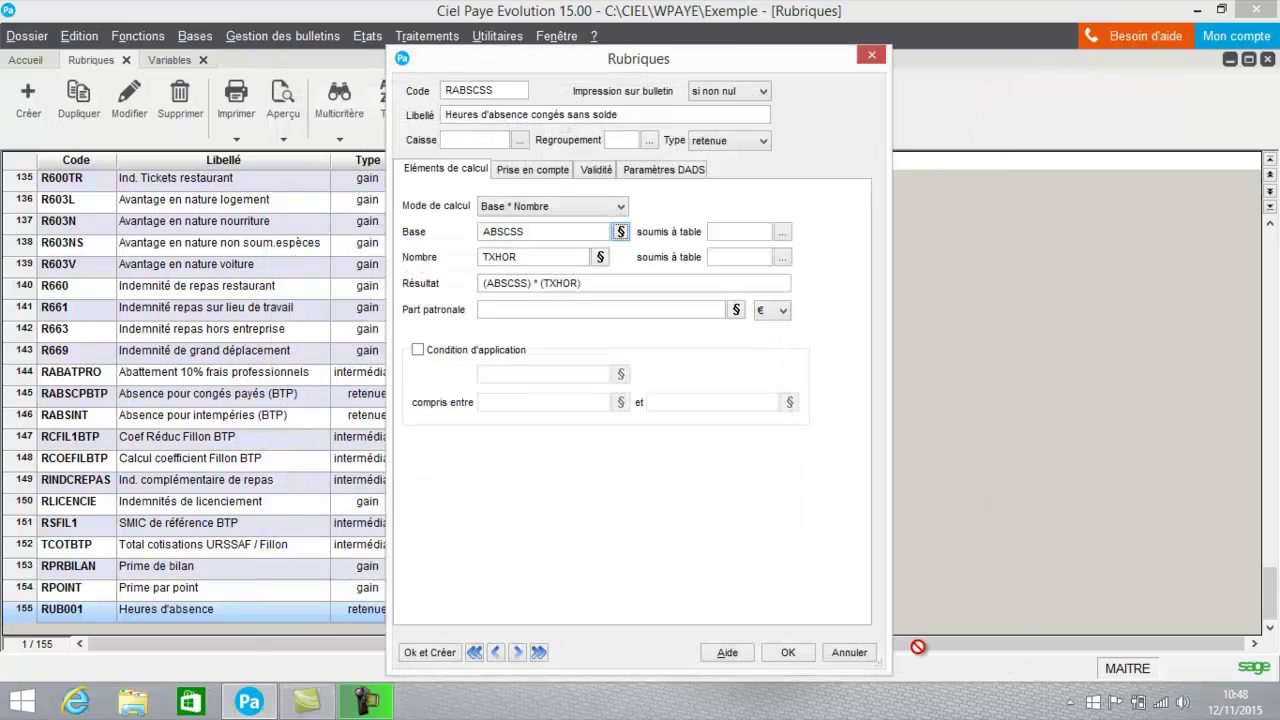
{"action": "left_click", "coordinate": [789, 653]}
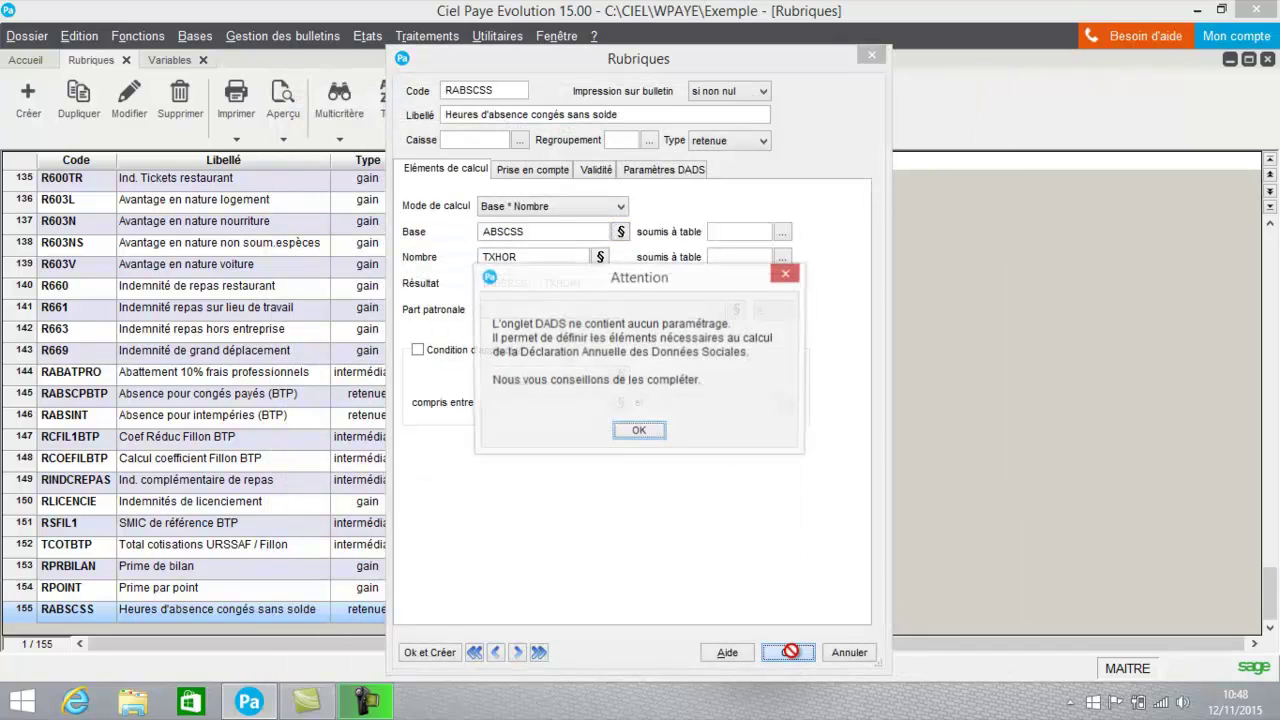
{"action": "left_click", "coordinate": [641, 432]}
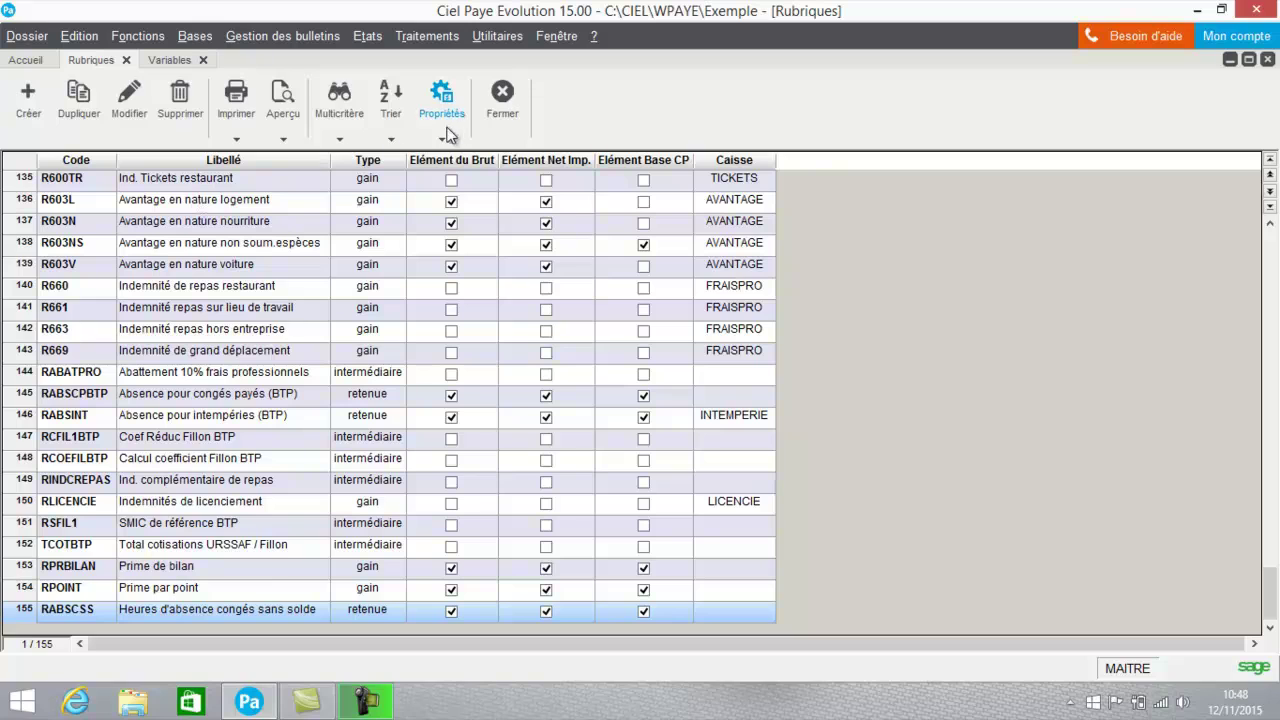
- Close the rubriques list and open the NONCADRE profile for editing
{"action": "left_click", "coordinate": [510, 108]}
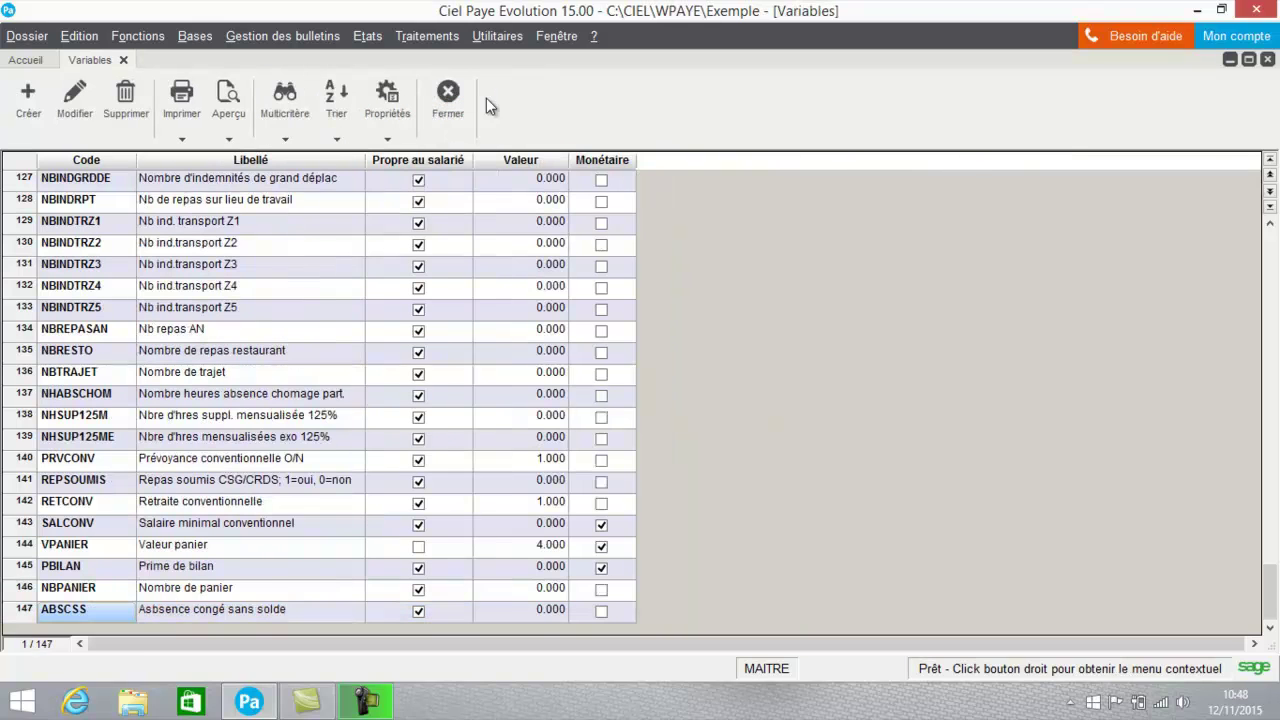
{"action": "left_click", "coordinate": [181, 38]}
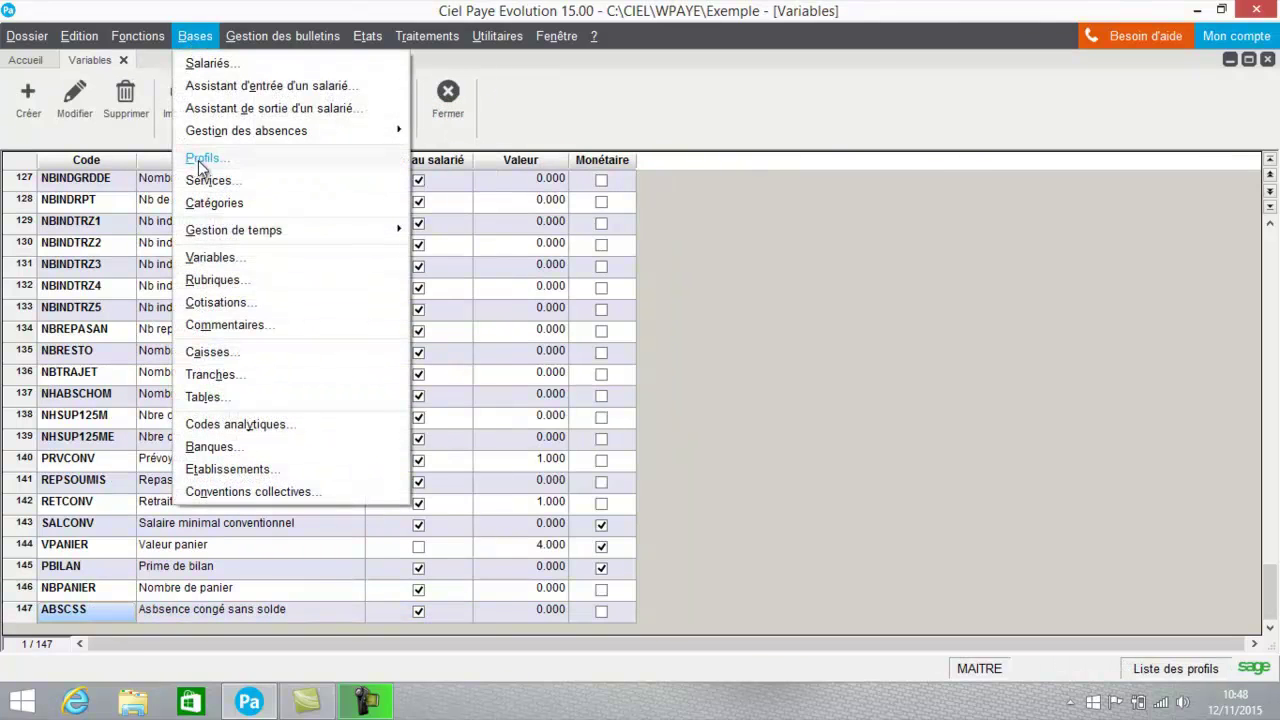
{"action": "left_click", "coordinate": [190, 238]}
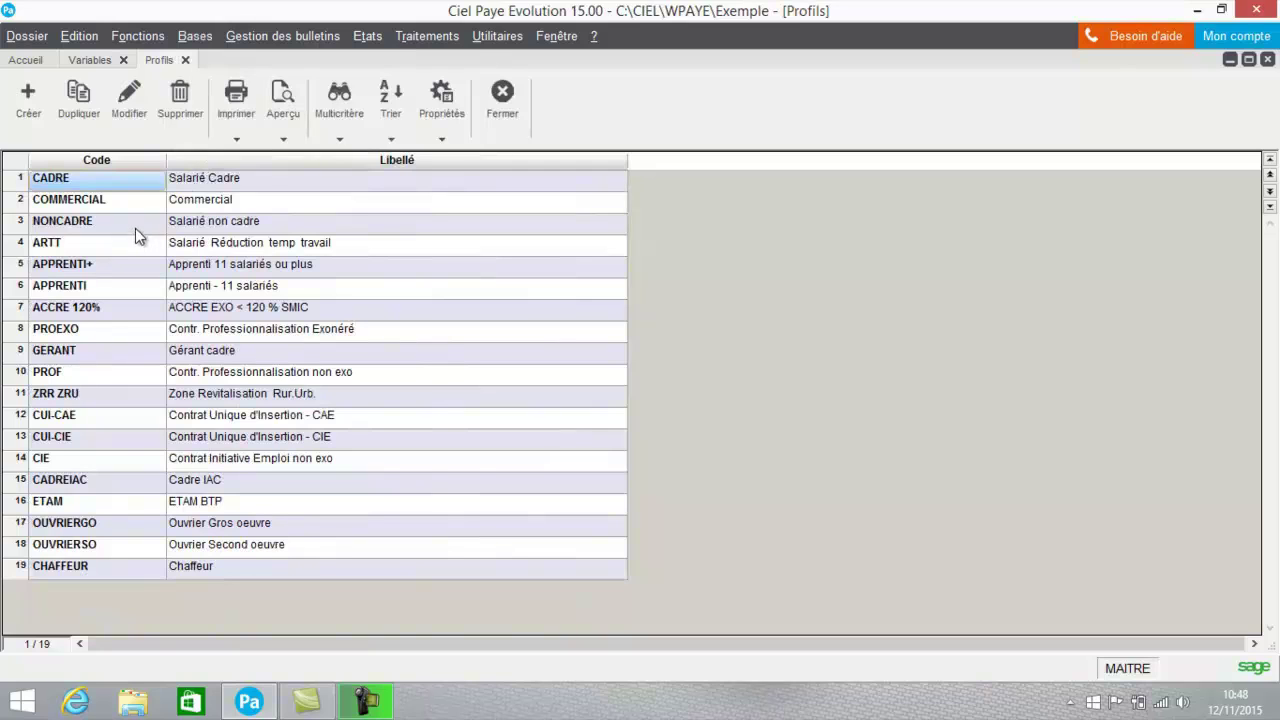
{"action": "left_click", "coordinate": [135, 224]}
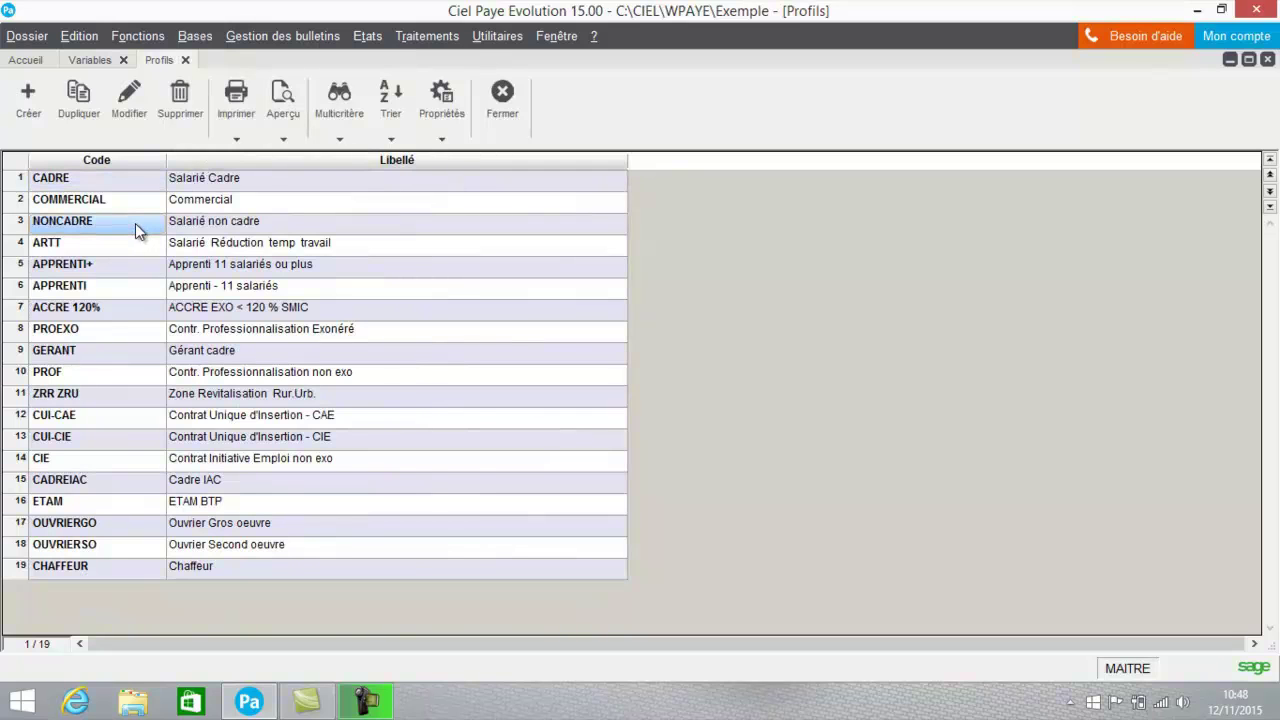
{"action": "left_click", "coordinate": [129, 96]}
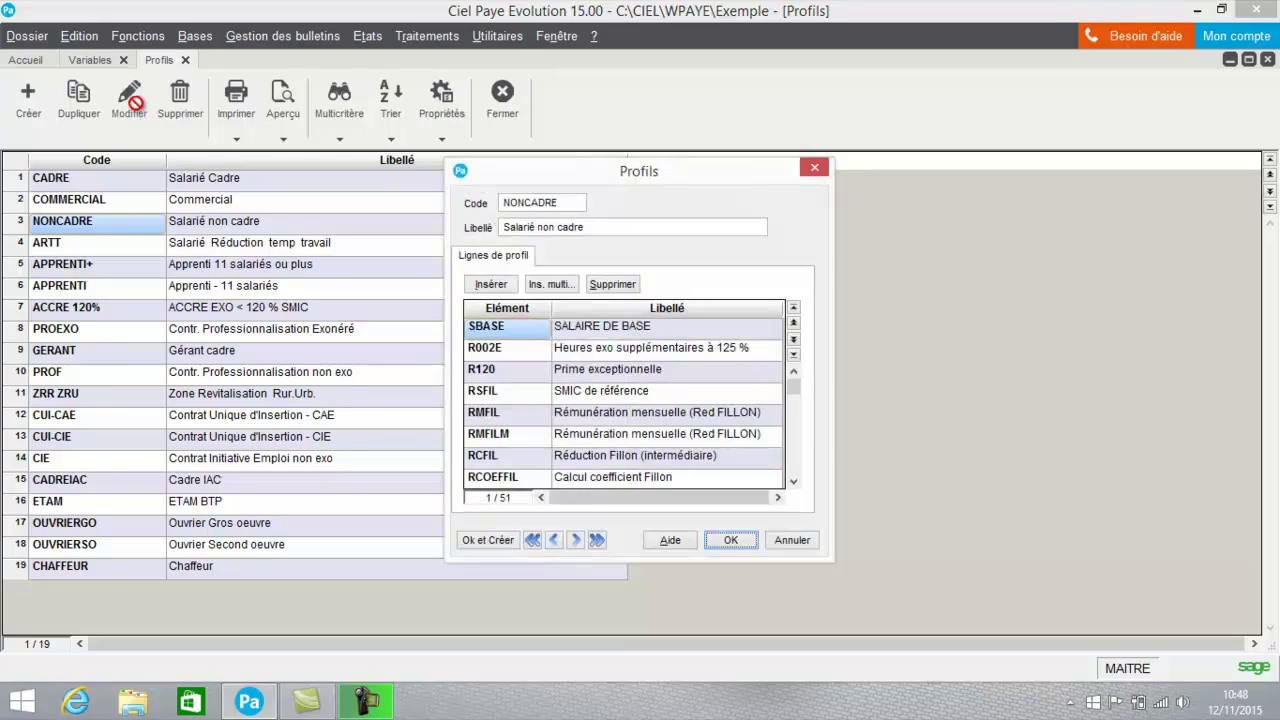
- Insert the element RABSCSS as a new profile line just before R120 "Prime exceptionnelle"
{"action": "left_click", "coordinate": [516, 370]}
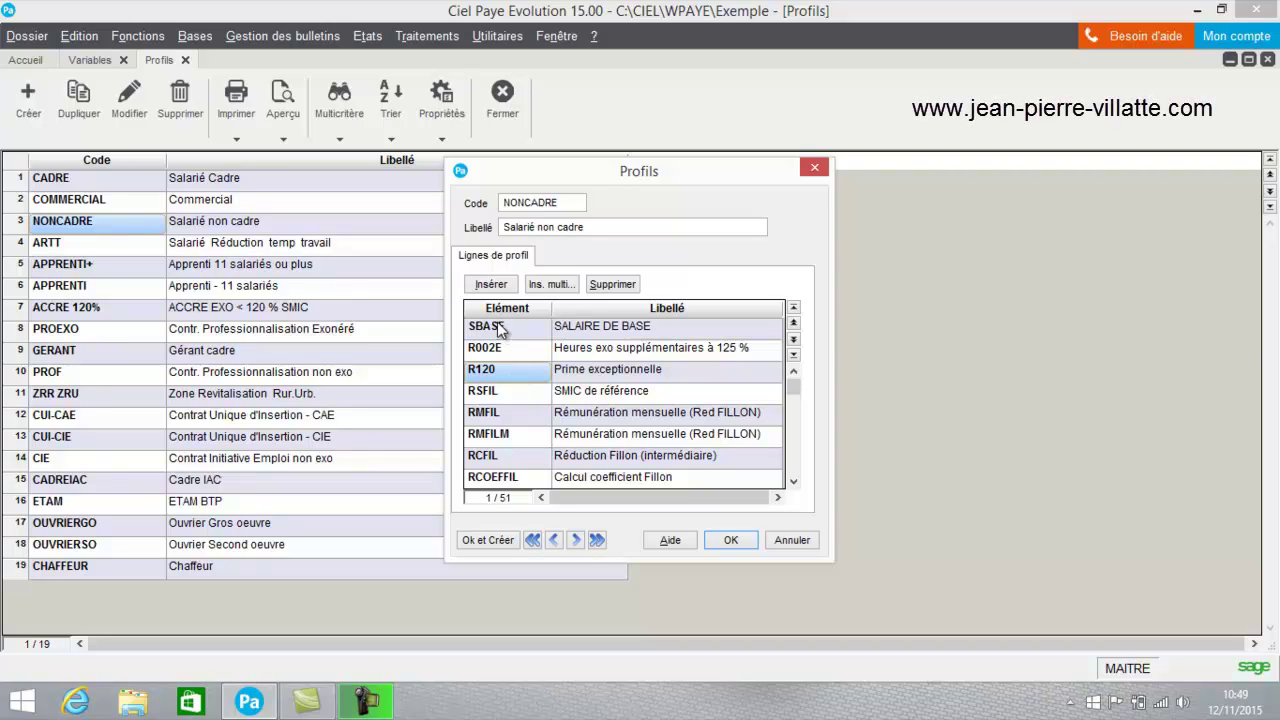
{"action": "left_click", "coordinate": [491, 285]}
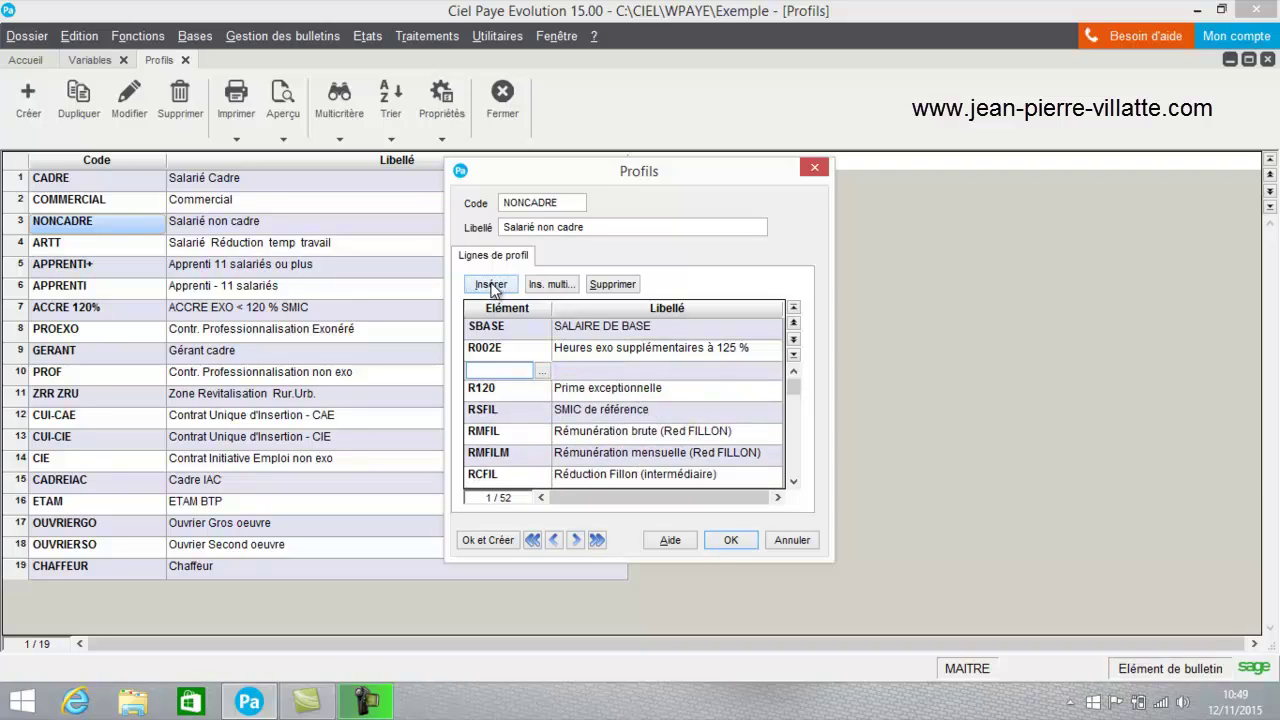
{"action": "type", "text": "RA"}
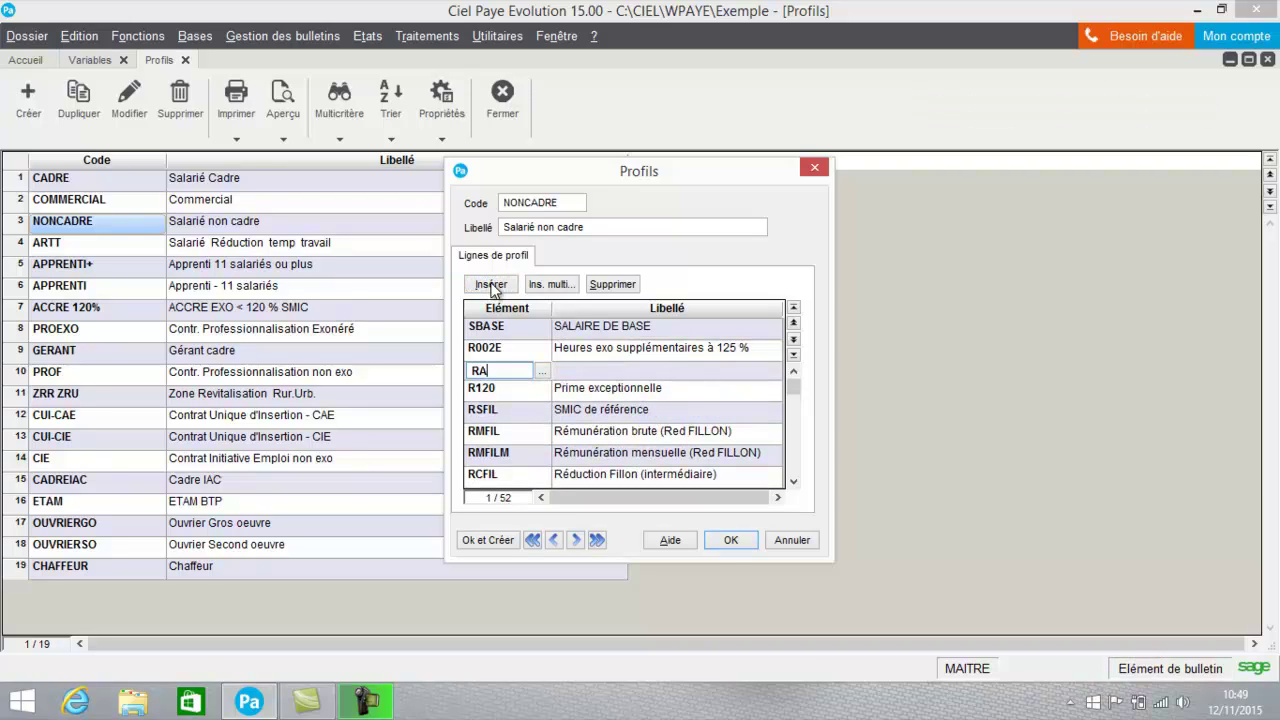
{"action": "type", "text": "BSCSS"}
{"action": "key", "text": "Tab"}
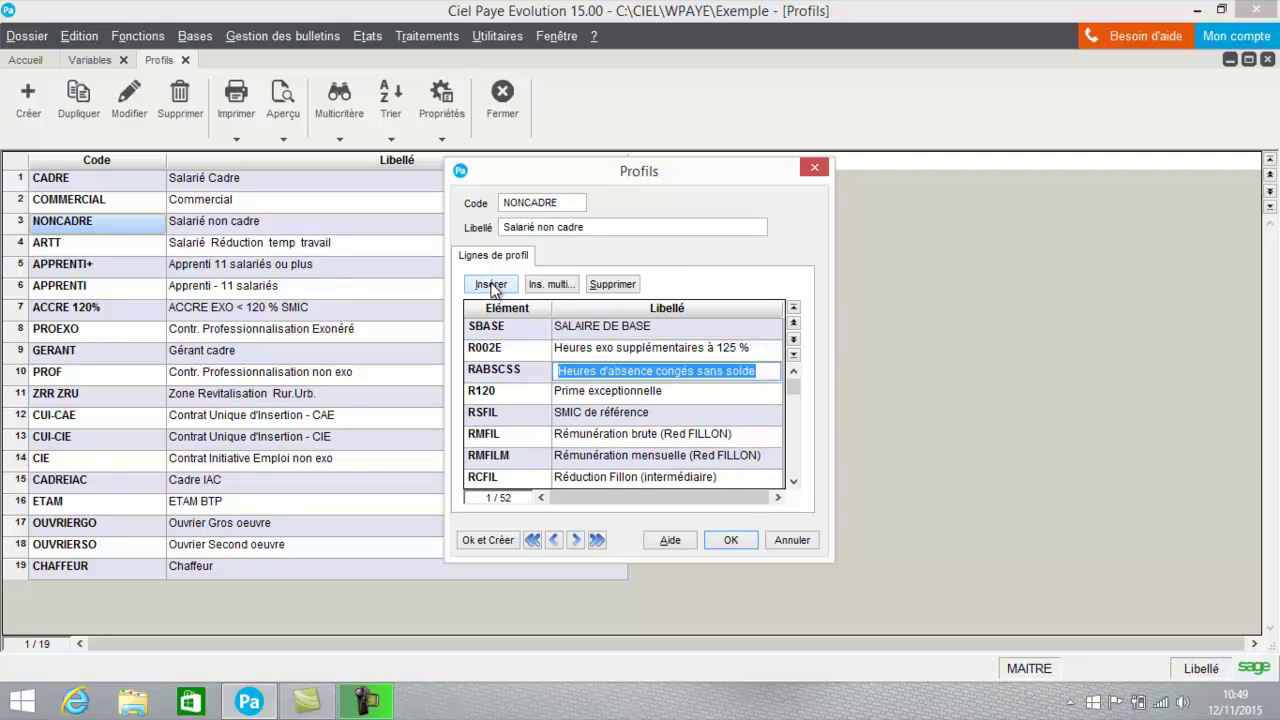
- Save the NONCADRE profile, close the profiles list and return to the variables list
{"action": "left_click", "coordinate": [742, 543]}
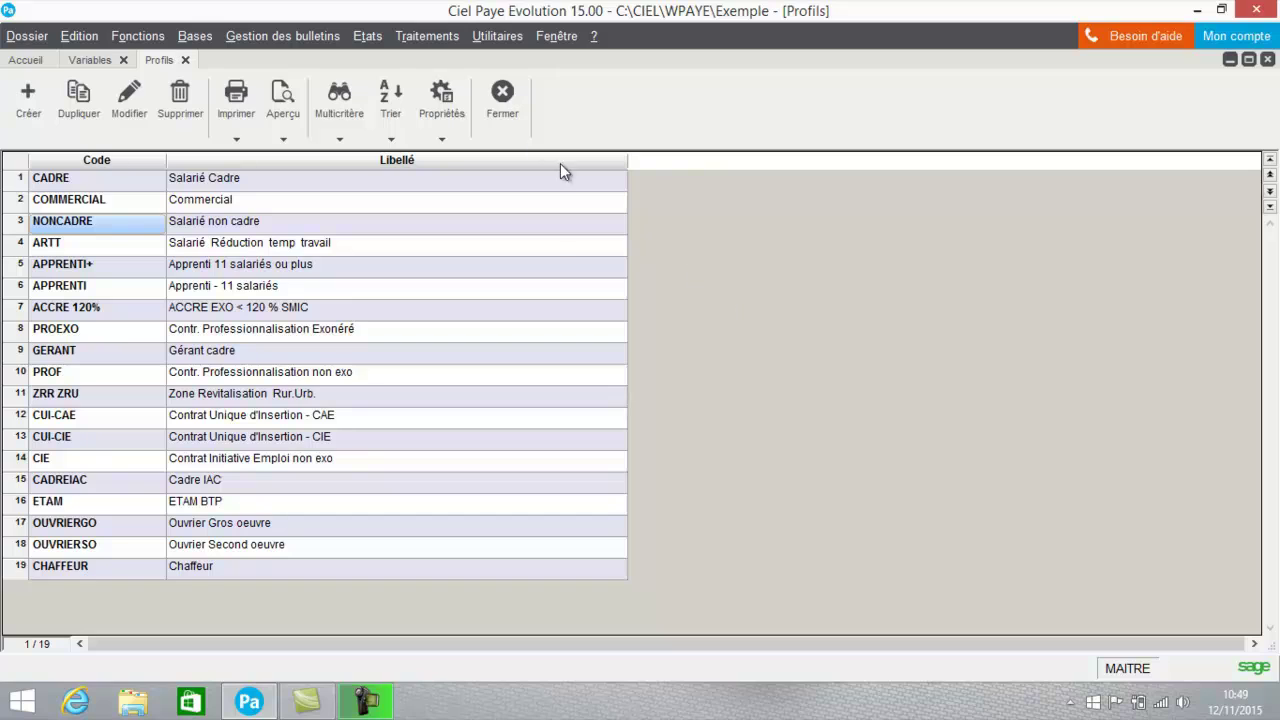
{"action": "left_click", "coordinate": [503, 100]}
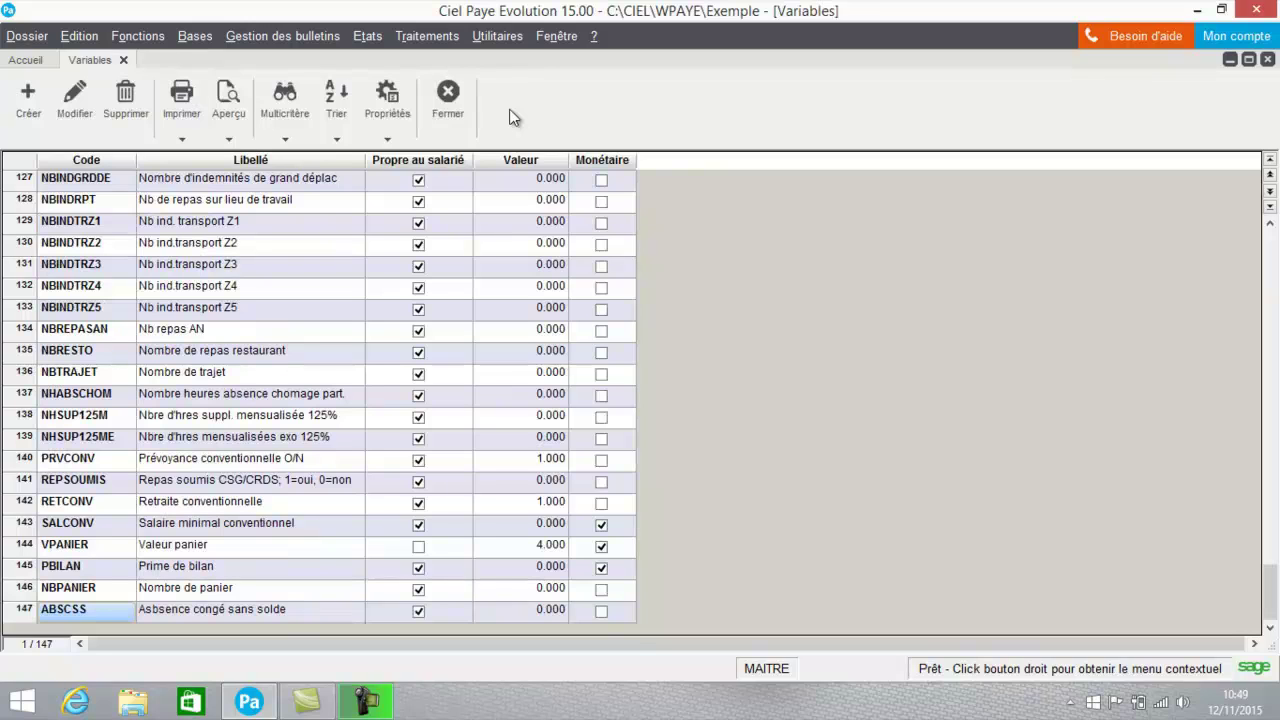
{"action": "left_click", "coordinate": [192, 39]}
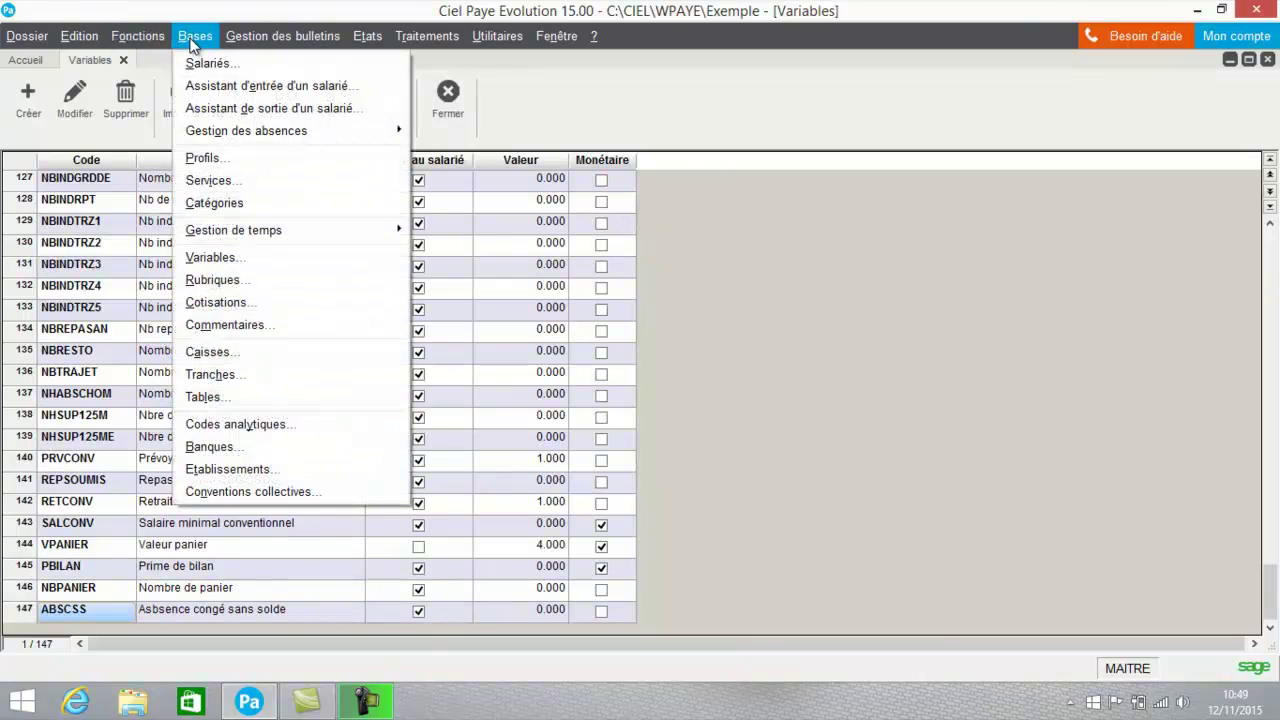
{"action": "left_click", "coordinate": [208, 264]}
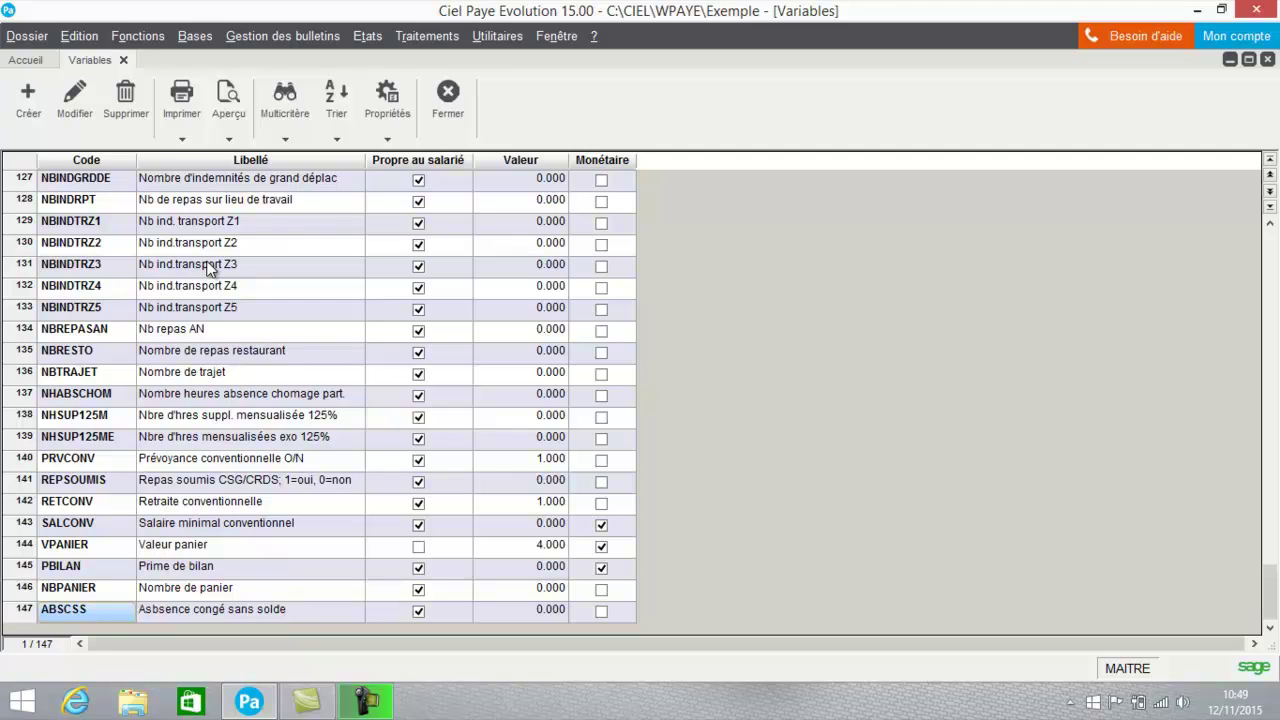
- Create a variable with the code ABSEVF and the label "Absence evenement familiaux"
{"action": "left_click", "coordinate": [29, 96]}
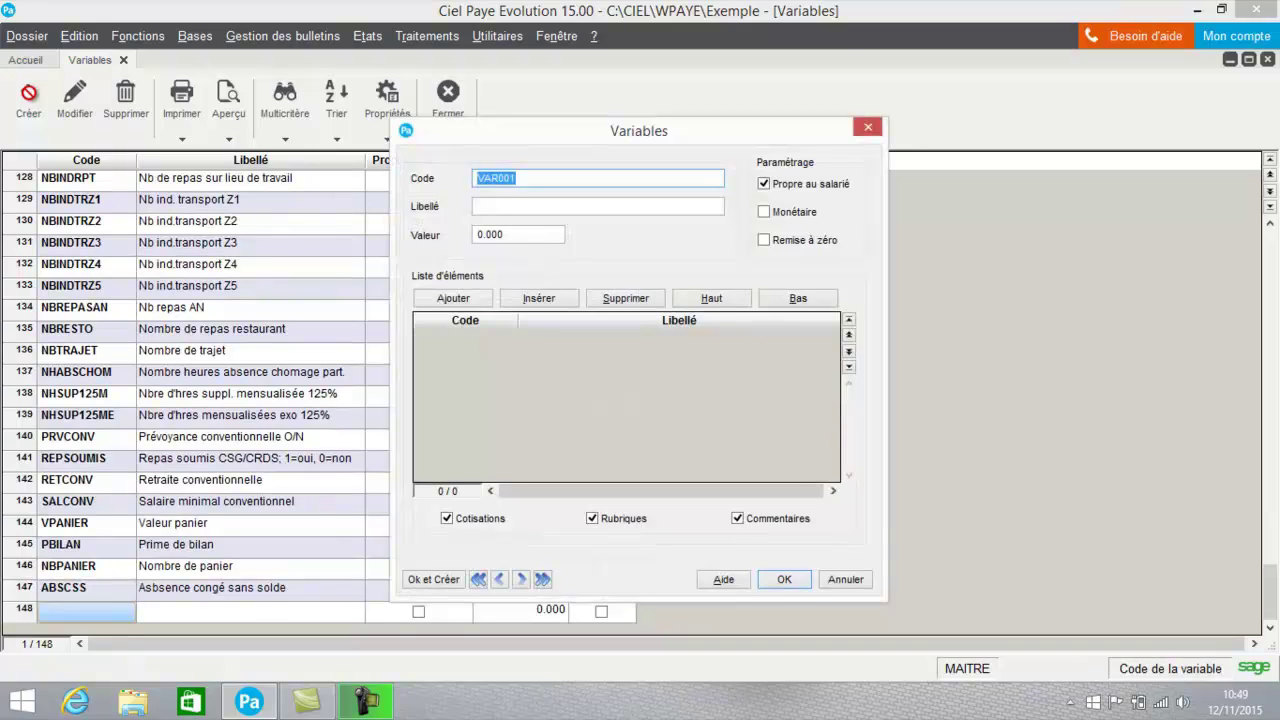
{"action": "type", "text": "ABS"}
{"action": "type", "text": "EVF"}
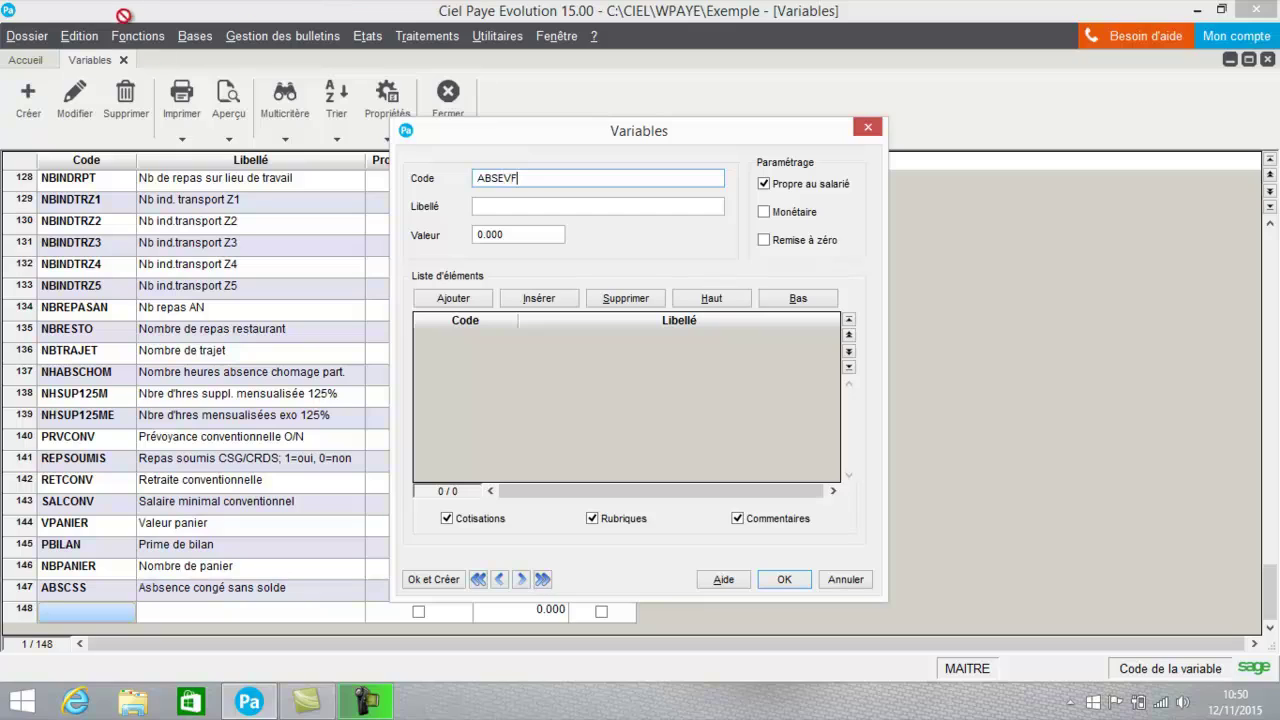
{"action": "left_click", "coordinate": [677, 208]}
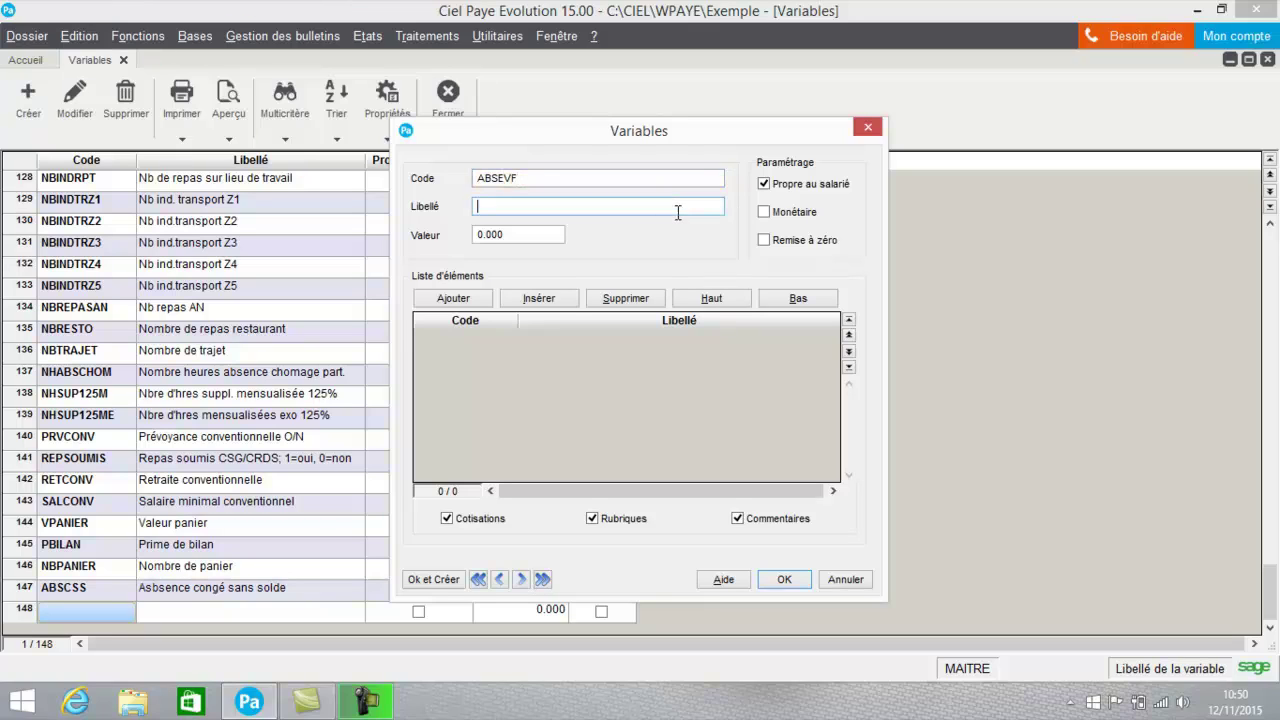
{"action": "type", "text": "a"}
{"action": "key", "text": "BackSpace"}
{"action": "type", "text": "Absence ev"}
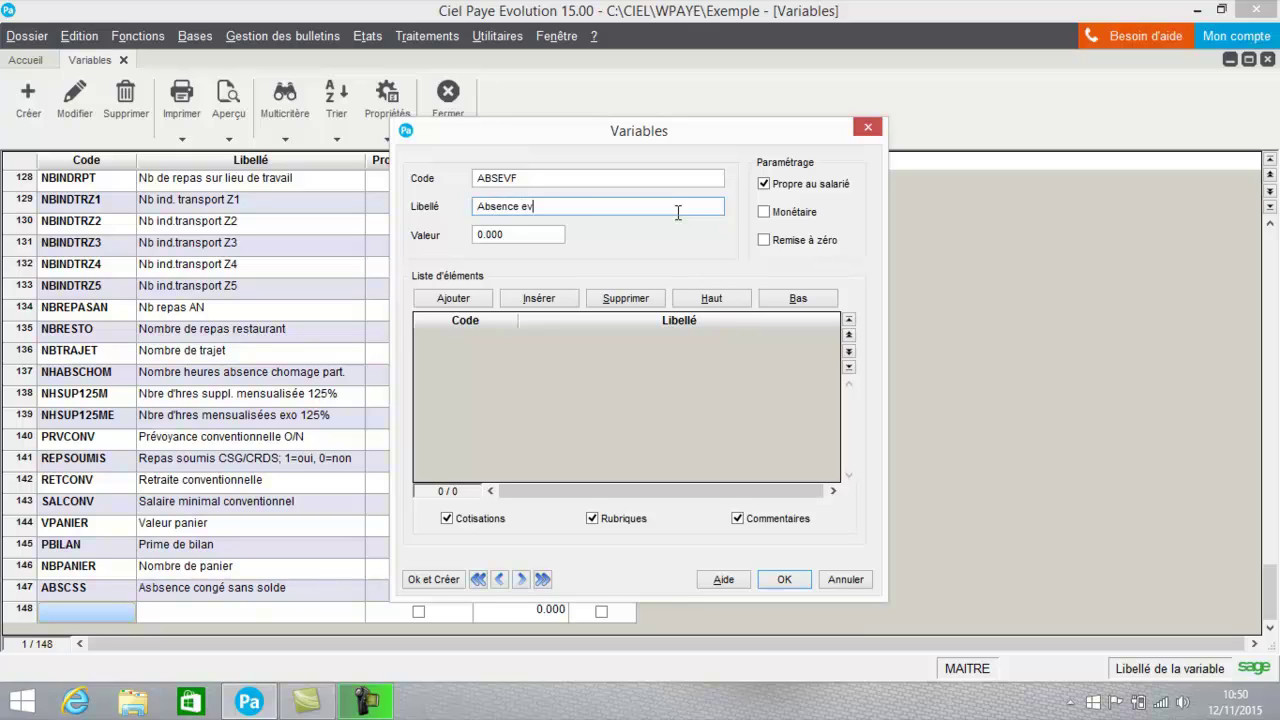
{"action": "type", "text": "enement familiaux"}
{"action": "left_click", "coordinate": [785, 580]}
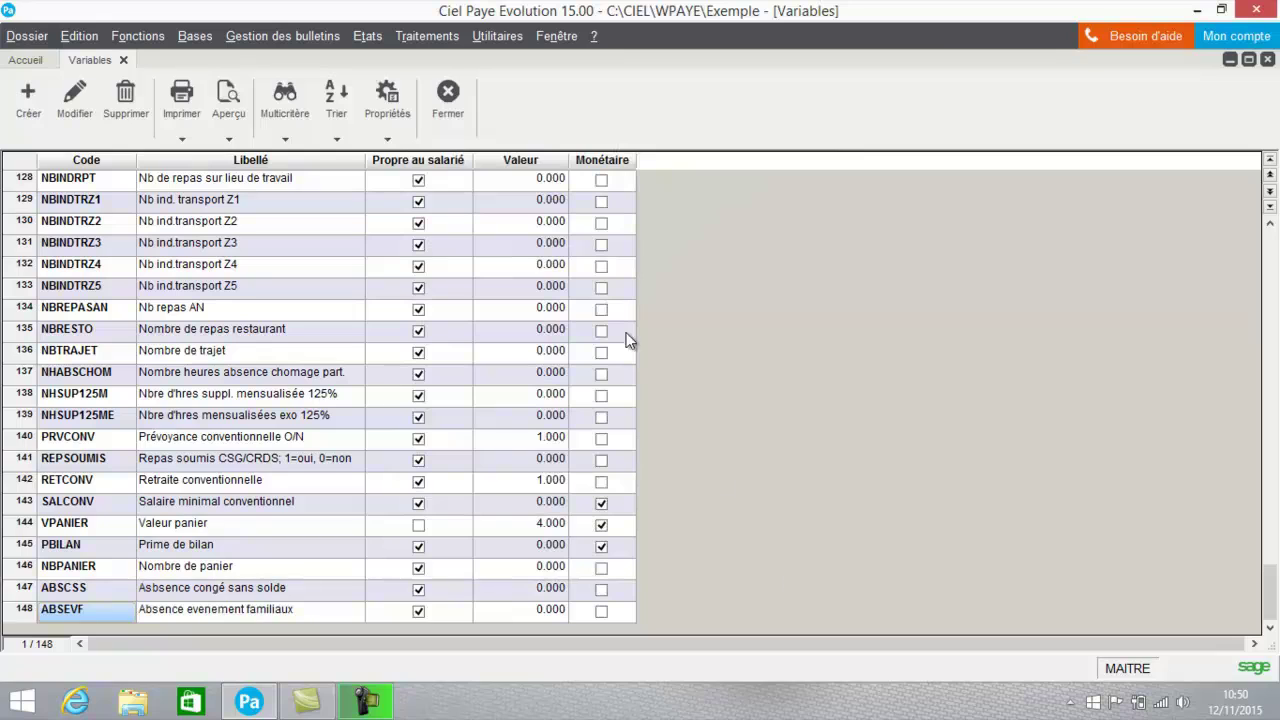
- Duplicate rubrique RABSCSS from the rubriques list and give the copy the code RABSEVF
{"action": "left_click", "coordinate": [193, 40]}
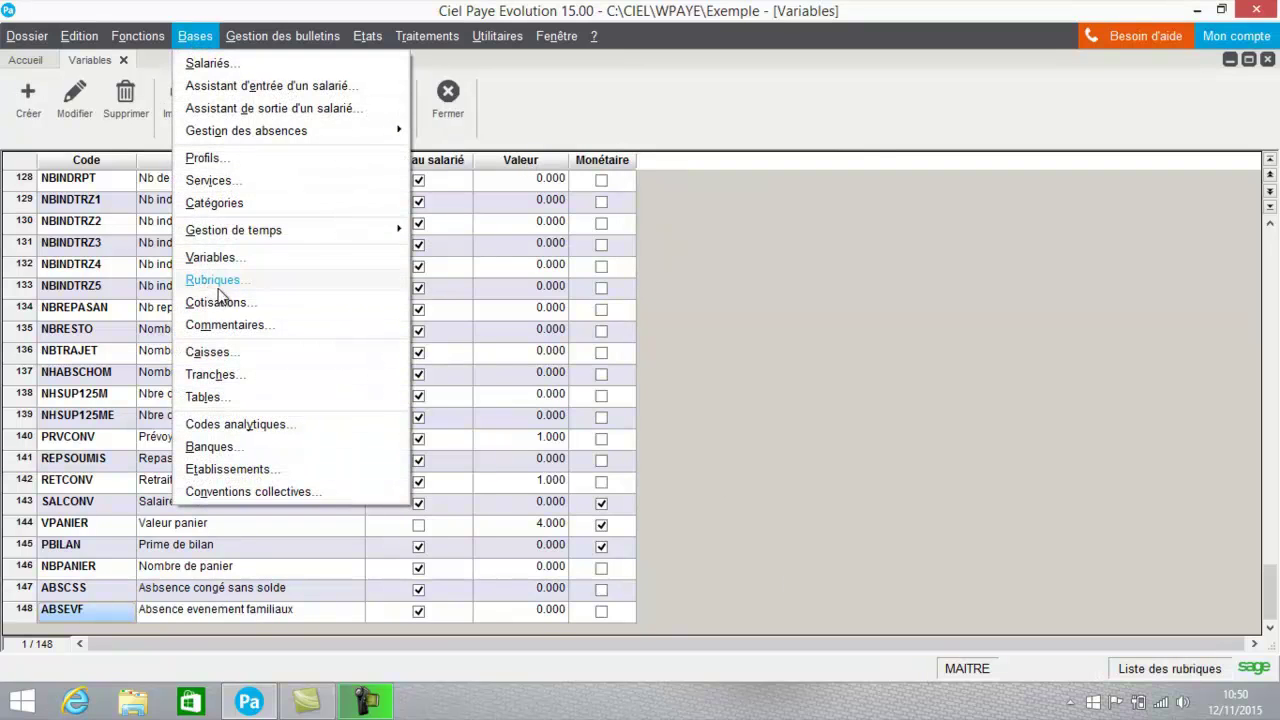
{"action": "left_click", "coordinate": [213, 281]}
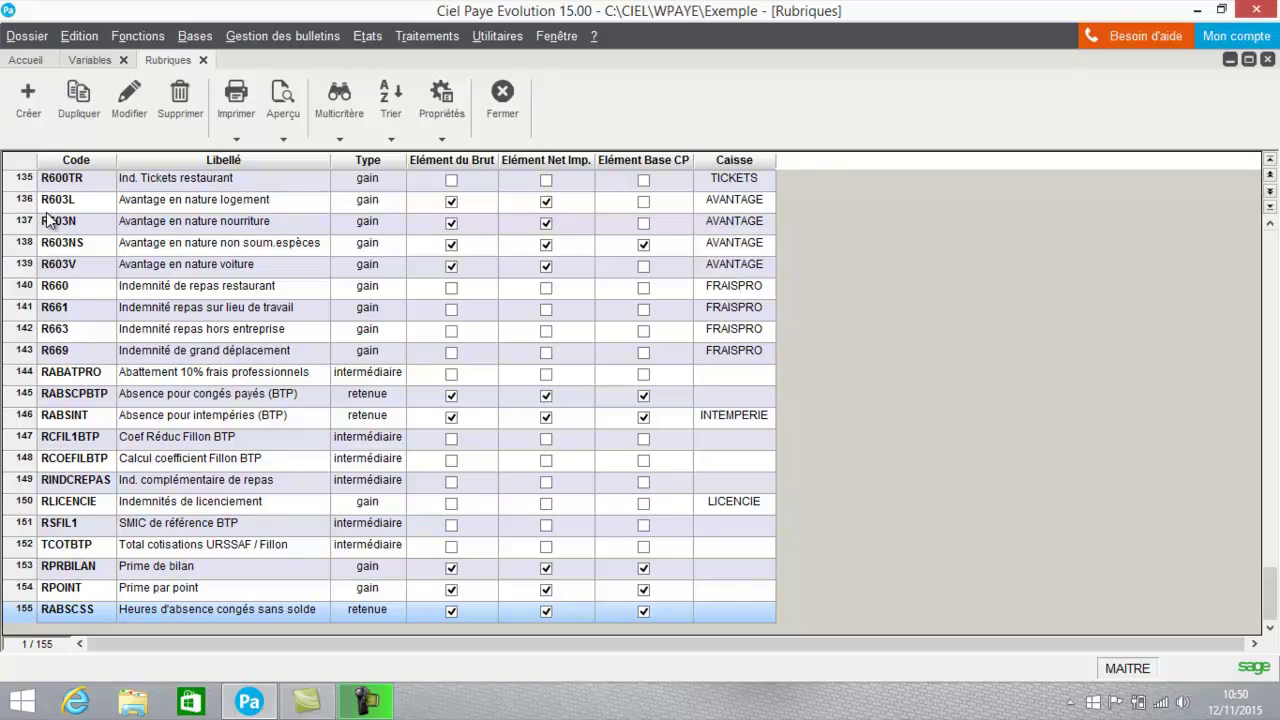
{"action": "left_click", "coordinate": [73, 97]}
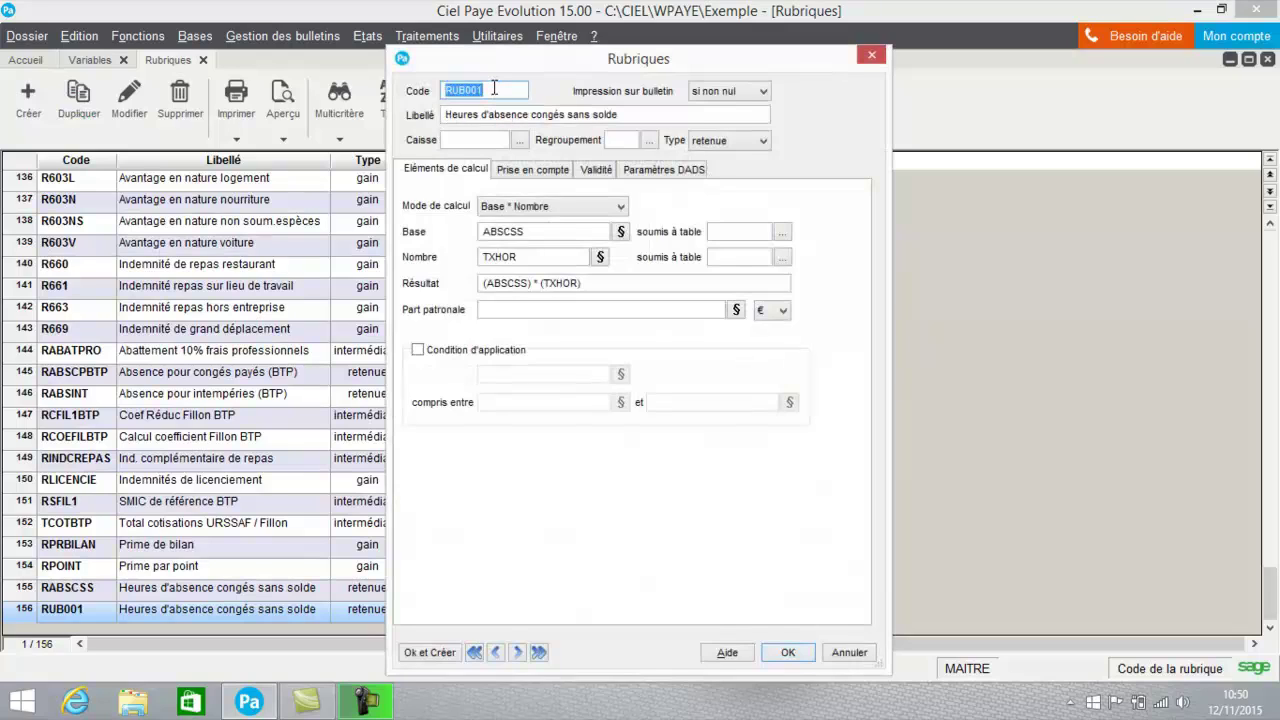
{"action": "left_click", "coordinate": [493, 89]}
{"action": "key", "text": "BackSpace"}
{"action": "key", "text": "BackSpace"}
{"action": "key", "text": "BackSpace"}
{"action": "key", "text": "BackSpace"}
{"action": "key", "text": "BackSpace"}
{"action": "type", "text": "AB"}
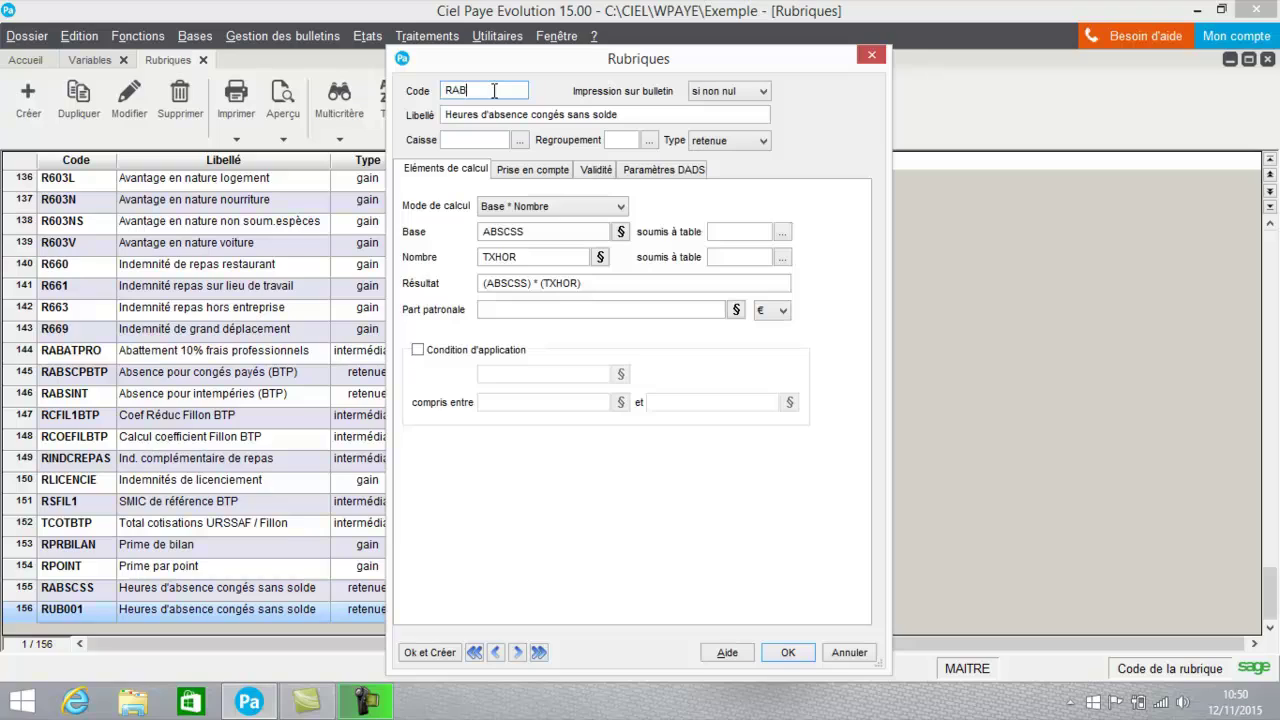
{"action": "type", "text": "SEVF"}
- Replace the label of rubrique RABSEVF with "Absences évenements familiaux"
{"action": "left_click", "coordinate": [665, 115]}
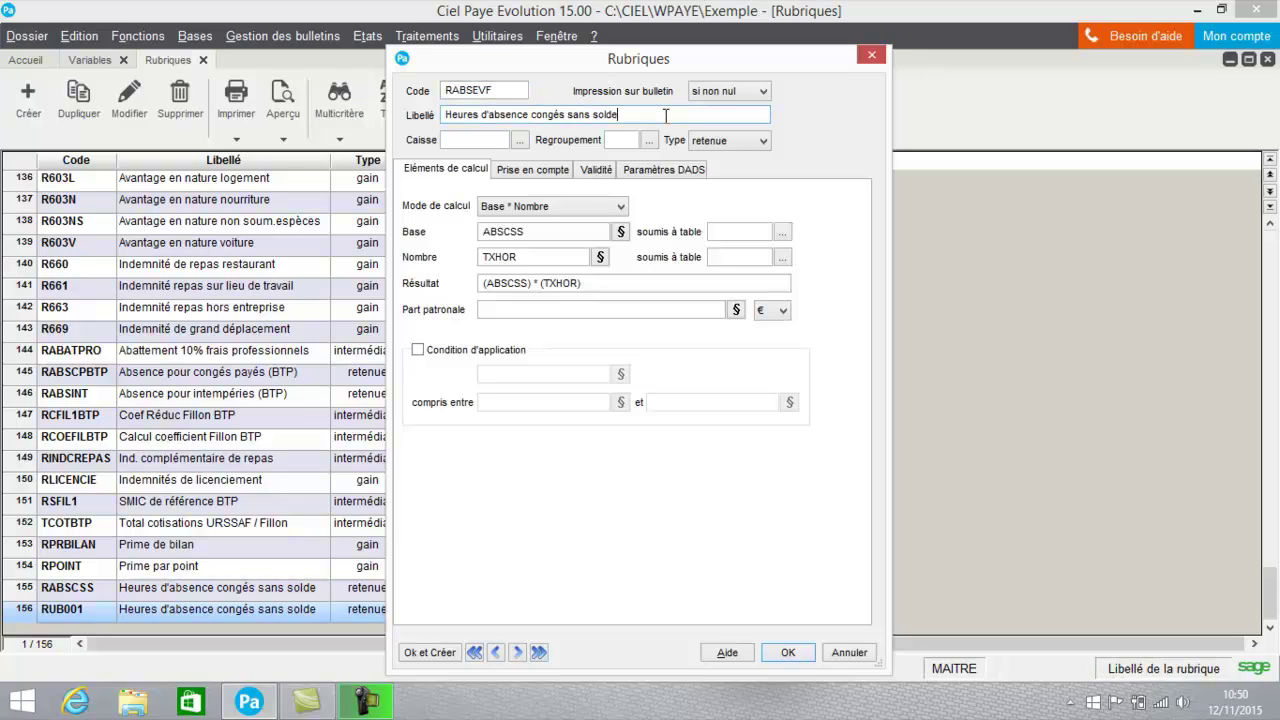
{"action": "key", "text": "BackSpace"}
{"action": "key", "text": "BackSpace"}
{"action": "key", "text": "BackSpace"}
{"action": "key", "text": "BackSpace"}
{"action": "key", "text": "BackSpace"}
{"action": "key", "text": "BackSpace"}
{"action": "key", "text": "BackSpace"}
{"action": "key", "text": "BackSpace"}
{"action": "key", "text": "BackSpace"}
{"action": "key", "text": "BackSpace"}
{"action": "key", "text": "BackSpace"}
{"action": "key", "text": "BackSpace"}
{"action": "key", "text": "BackSpace"}
{"action": "key", "text": "BackSpace"}
{"action": "key", "text": "BackSpace"}
{"action": "key", "text": "BackSpace"}
{"action": "key", "text": "BackSpace"}
{"action": "type", "text": "évenements familia"}
{"action": "left_click_drag", "start_coordinate": [528, 114], "coordinate": [350, 116]}
{"action": "key", "text": "BackSpace"}
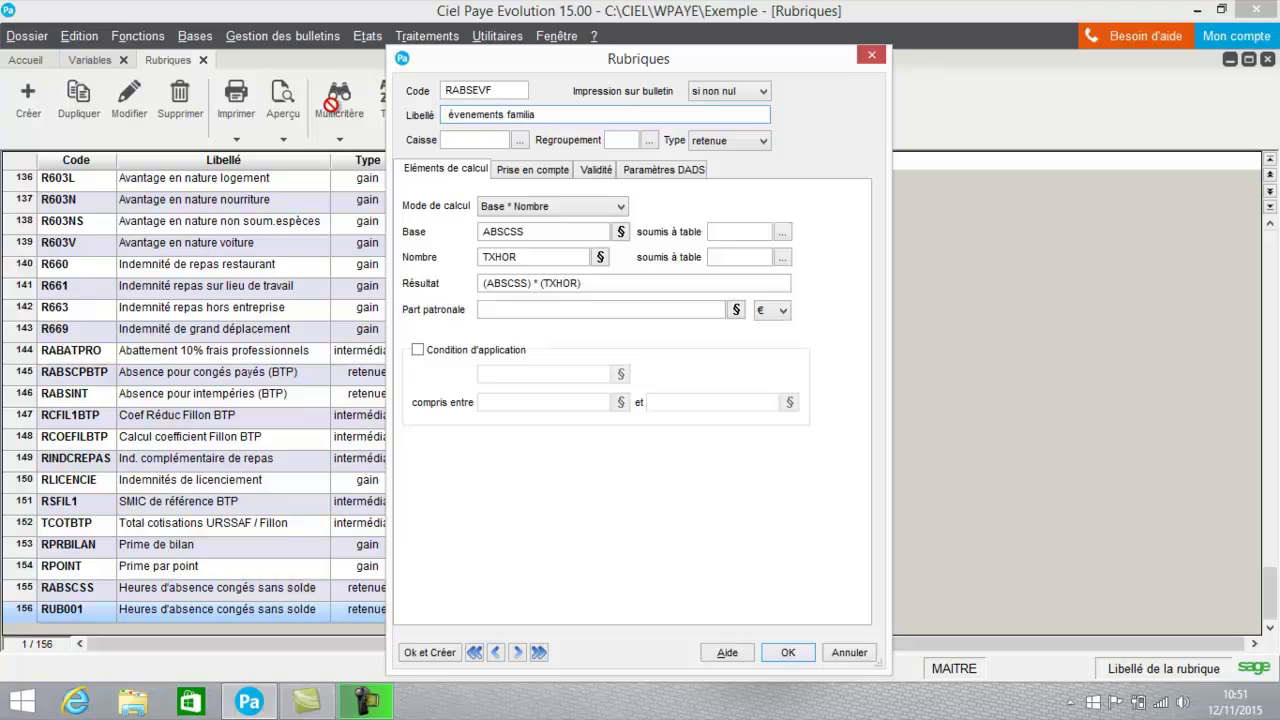
{"action": "type", "text": "Absence s"}
{"action": "left_click", "coordinate": [594, 114]}
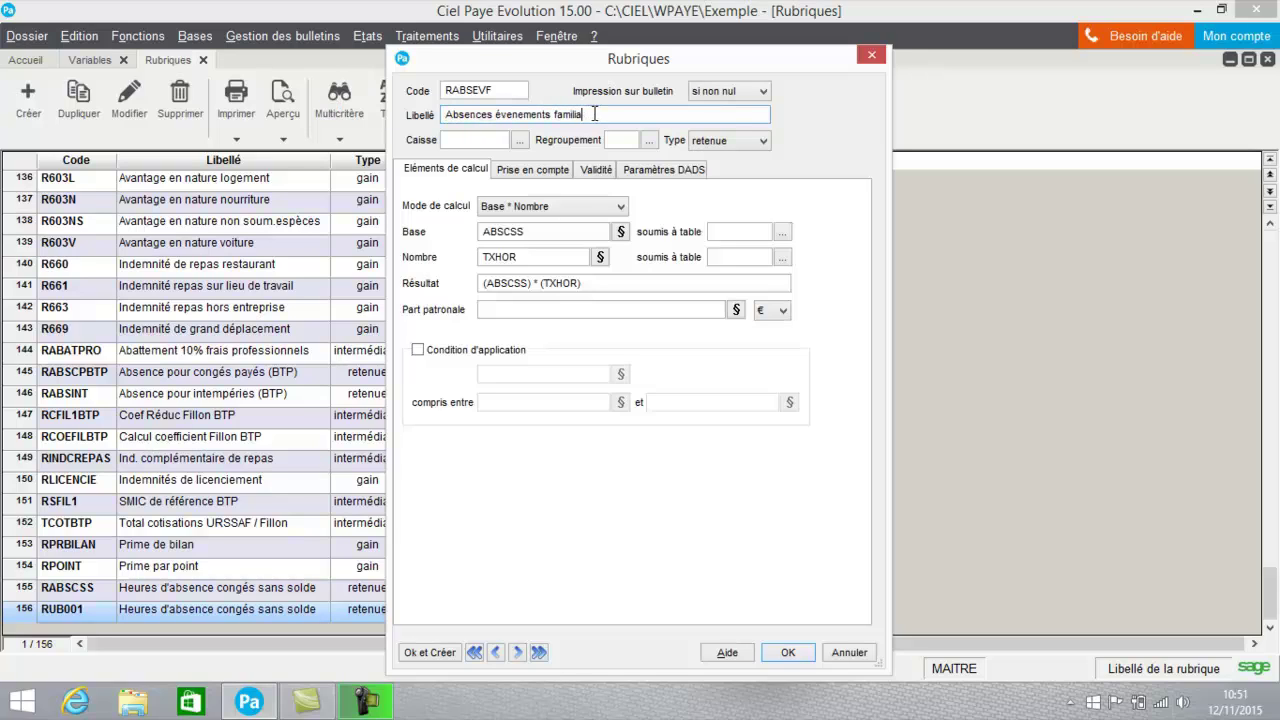
{"action": "type", "text": "ux"}
- Replace the Base of rubrique RABSEVF with the variable ABSEVF and save the rubrique
{"action": "left_click", "coordinate": [564, 232]}
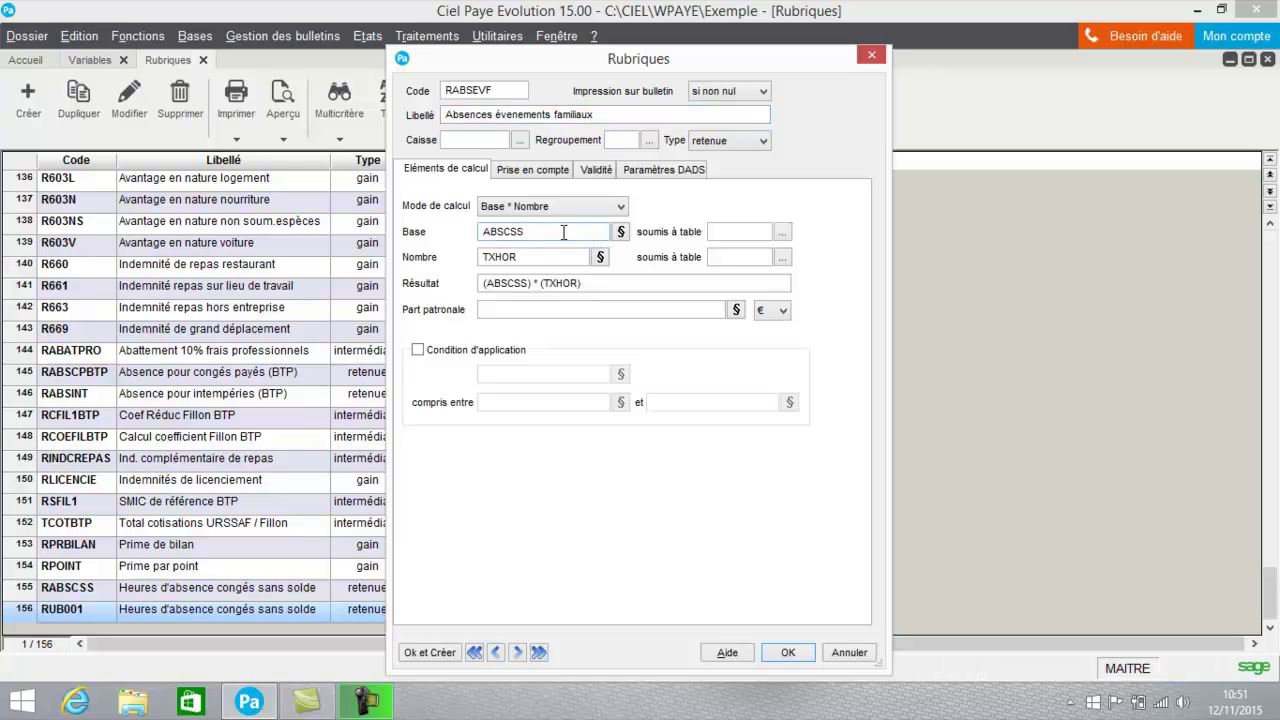
{"action": "key", "text": "BackSpace"}
{"action": "key", "text": "BackSpace"}
{"action": "key", "text": "BackSpace"}
{"action": "key", "text": "BackSpace"}
{"action": "key", "text": "BackSpace"}
{"action": "key", "text": "BackSpace"}
{"action": "left_click", "coordinate": [620, 231]}
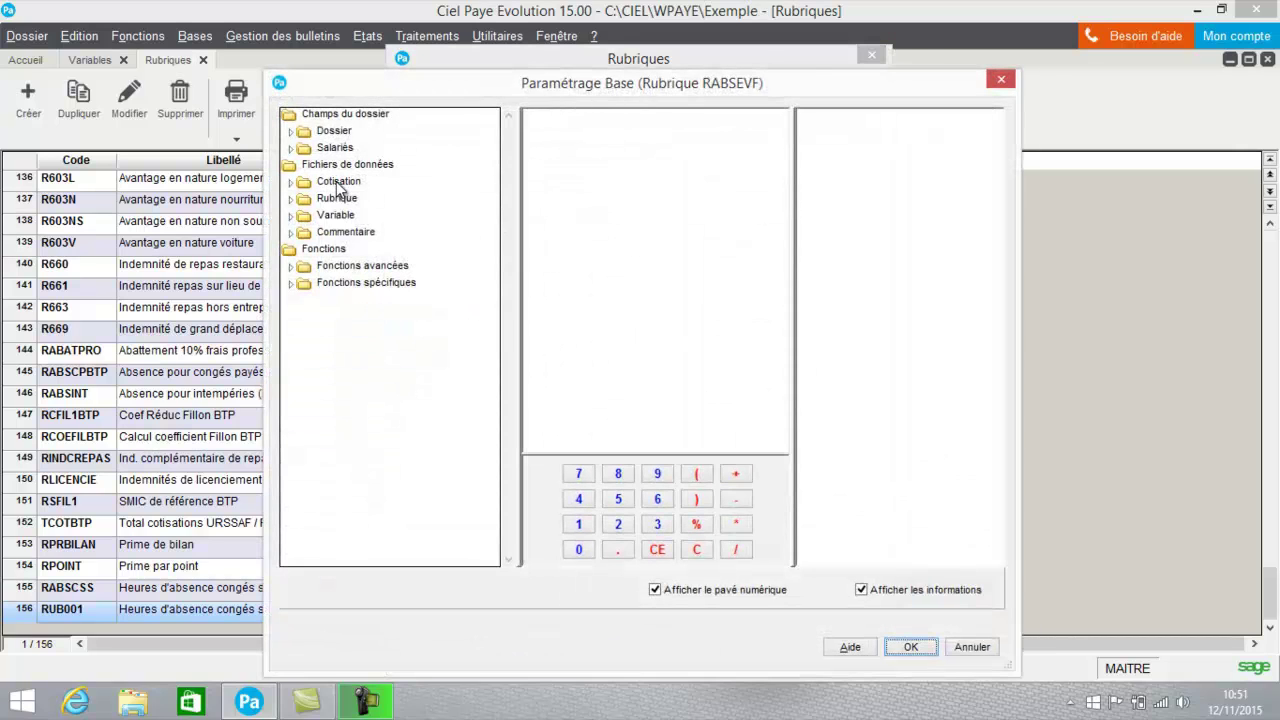
{"action": "left_click", "coordinate": [291, 217]}
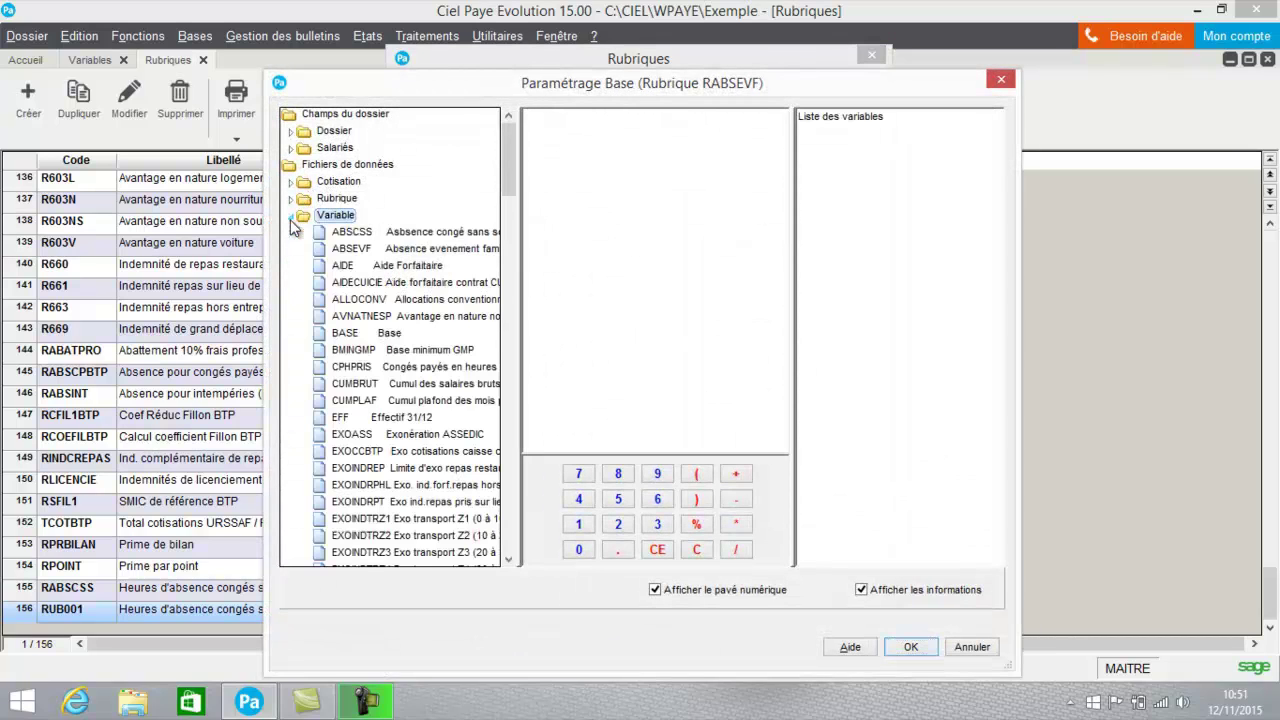
{"action": "double_click", "coordinate": [368, 249]}
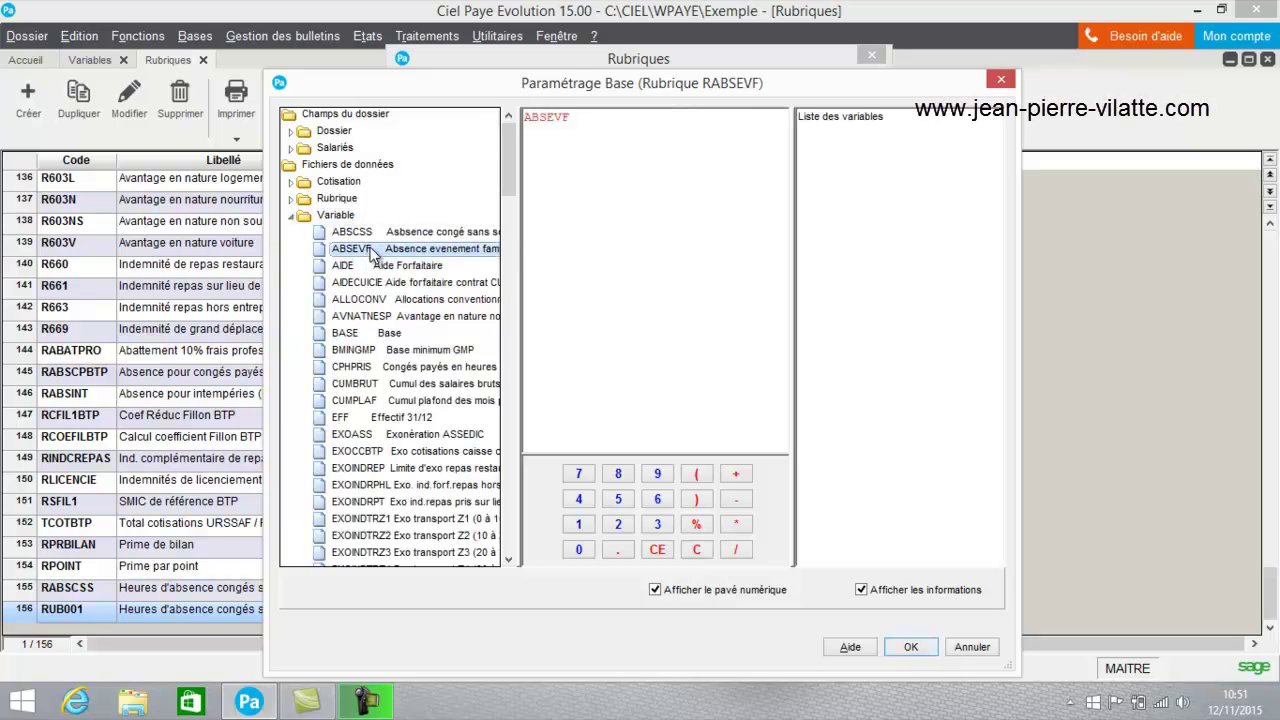
{"action": "left_click", "coordinate": [904, 646]}
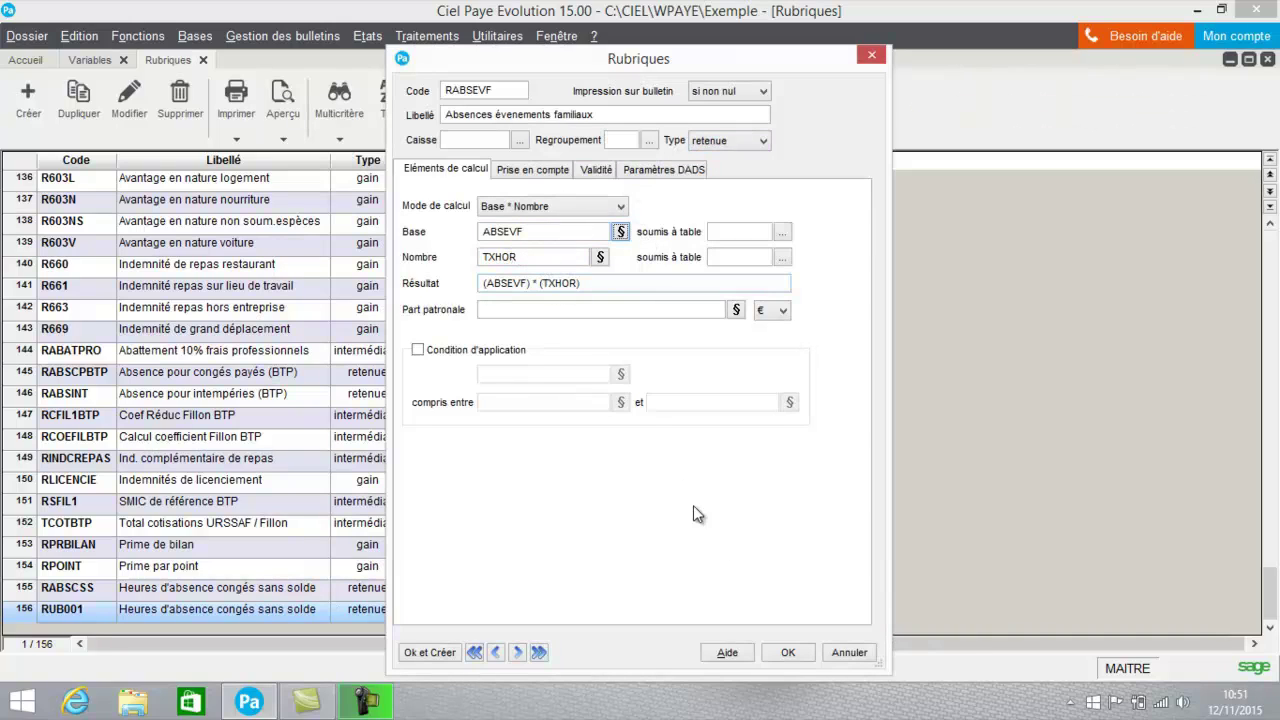
{"action": "left_click", "coordinate": [793, 652]}
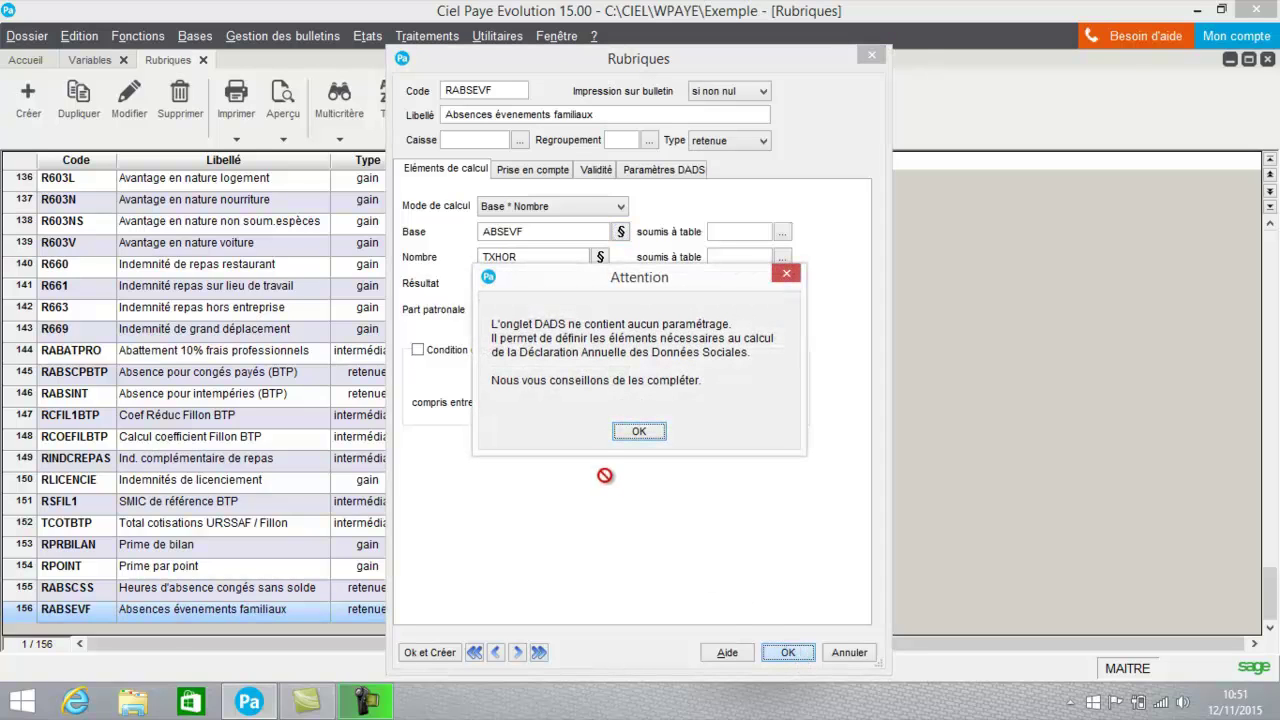
{"action": "left_click", "coordinate": [639, 433]}
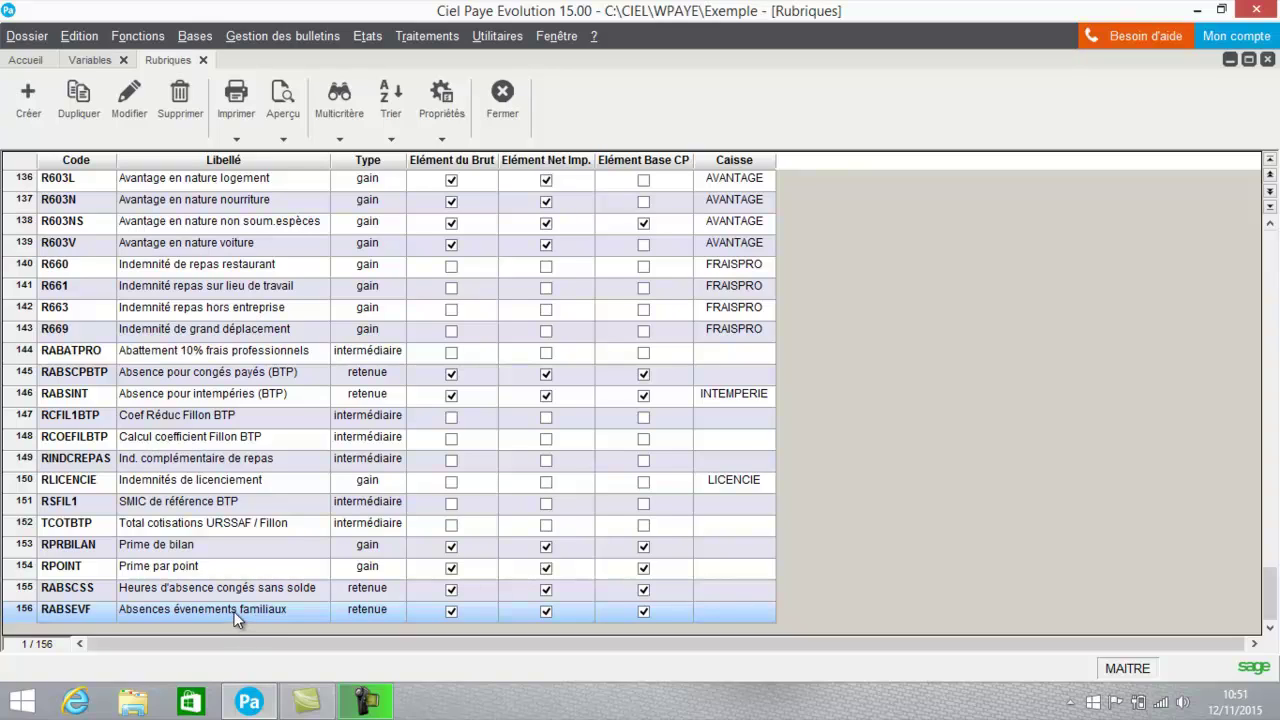
- Duplicate rubrique RABSEVF with the code INDEVF and the label "Indemnités évenements familiaux"
{"action": "left_click", "coordinate": [86, 110]}
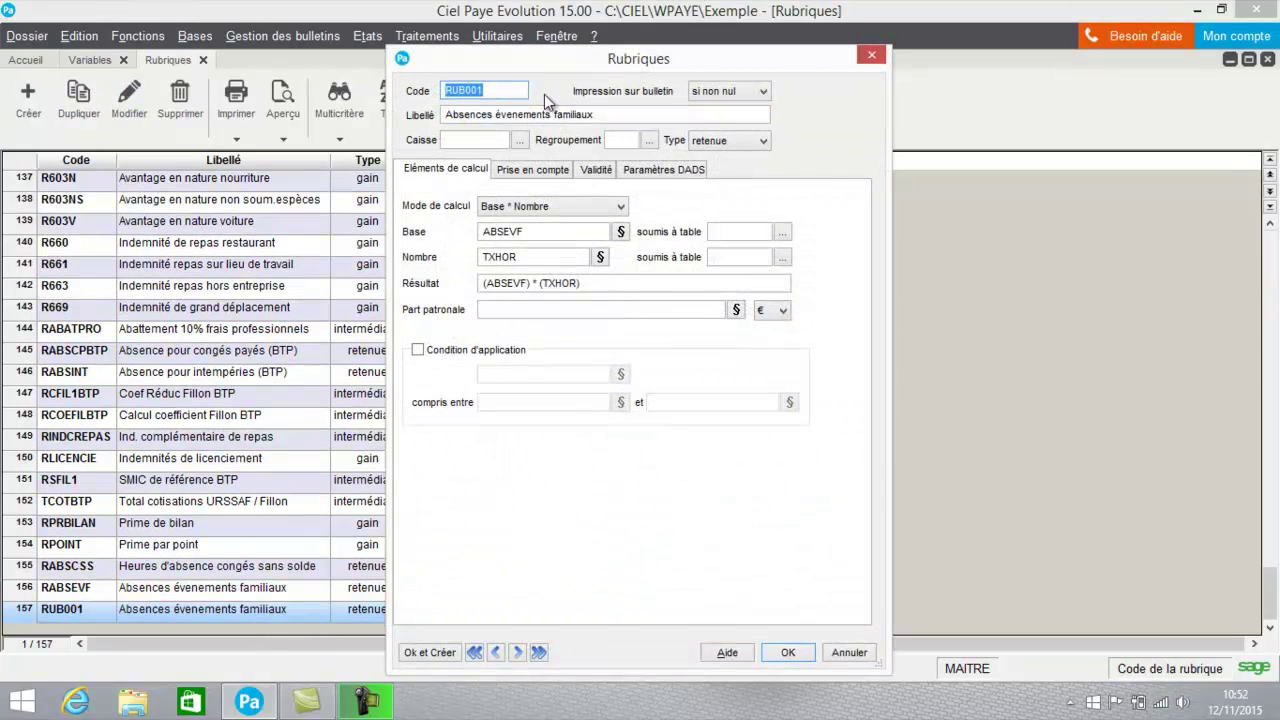
{"action": "type", "text": "INDEVF"}
{"action": "left_click_drag", "start_coordinate": [493, 115], "coordinate": [378, 101]}
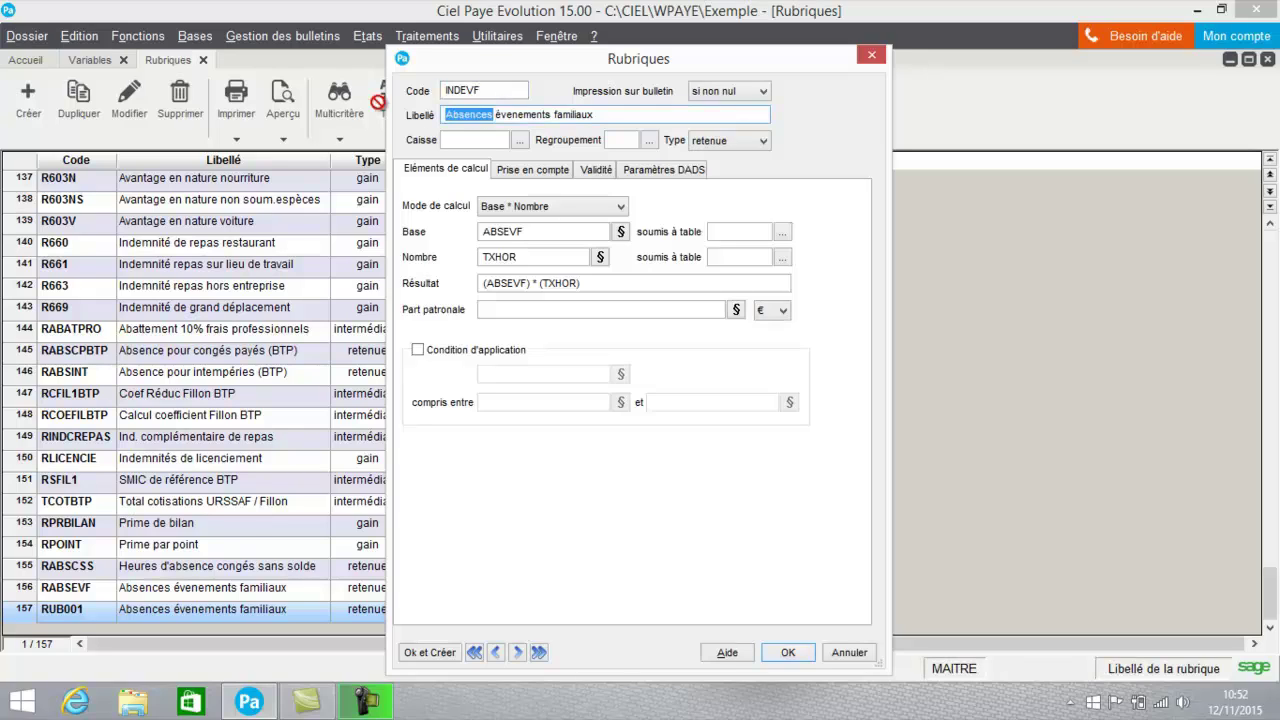
{"action": "key", "text": "BackSpace"}
{"action": "type", "text": "In"}
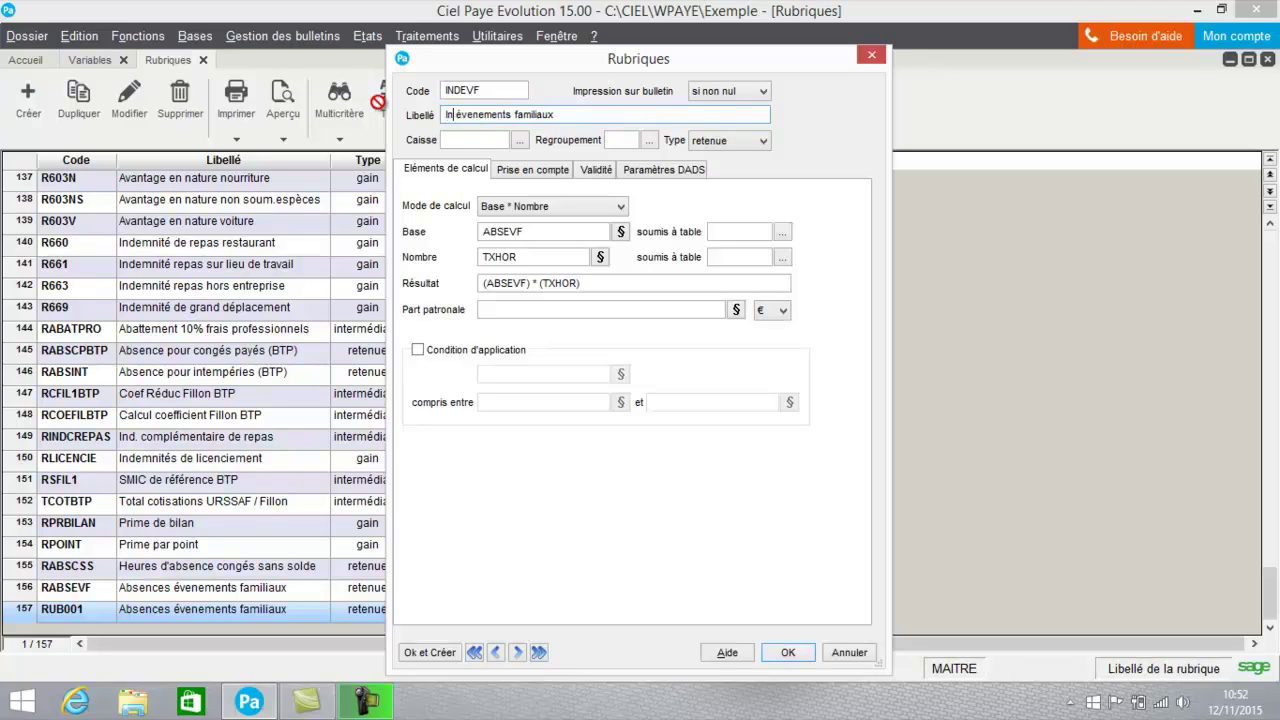
{"action": "type", "text": "demnités"}
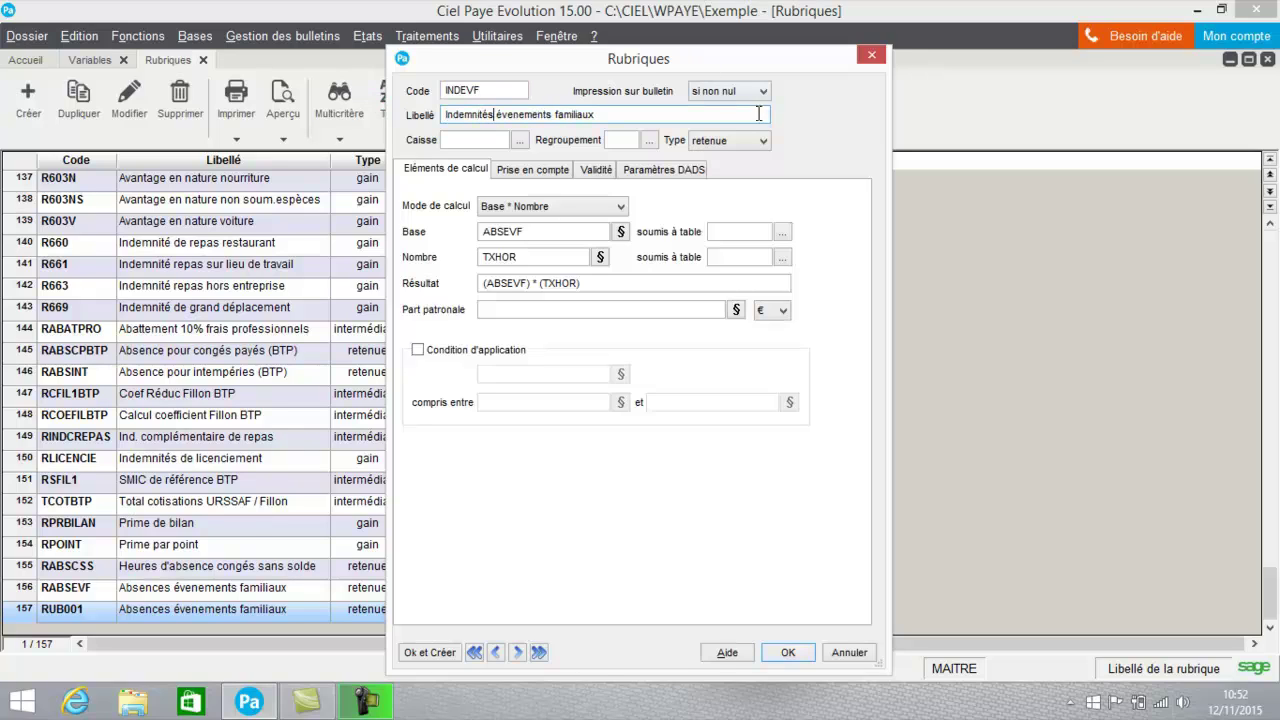
- Set the type of rubrique INDEVF to gain and save the rubrique
{"action": "left_click", "coordinate": [736, 140]}
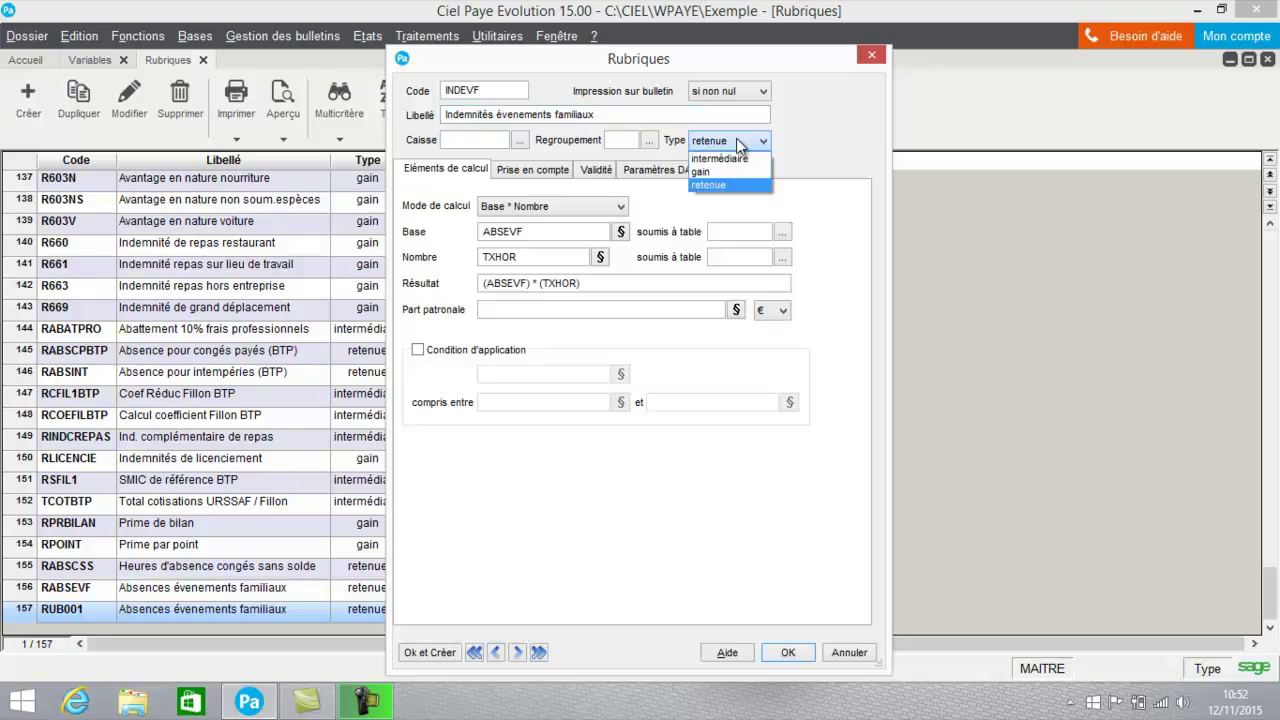
{"action": "left_click", "coordinate": [720, 172]}
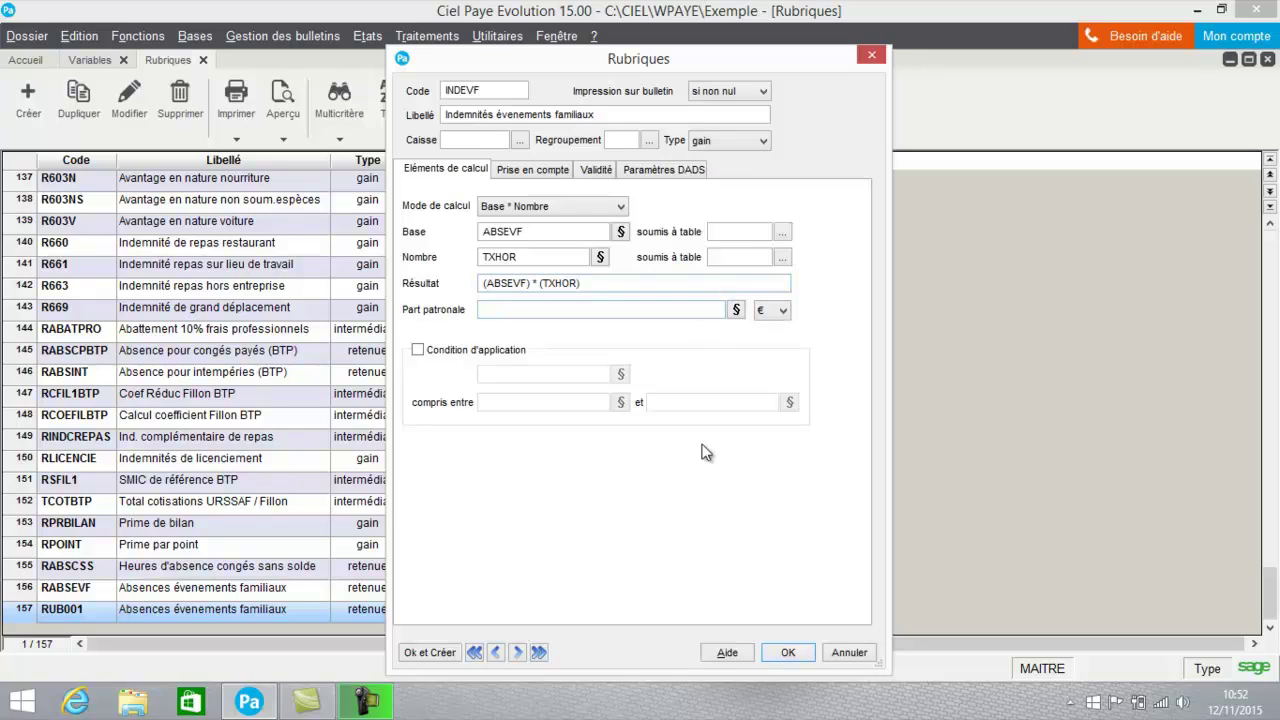
{"action": "left_click", "coordinate": [791, 653]}
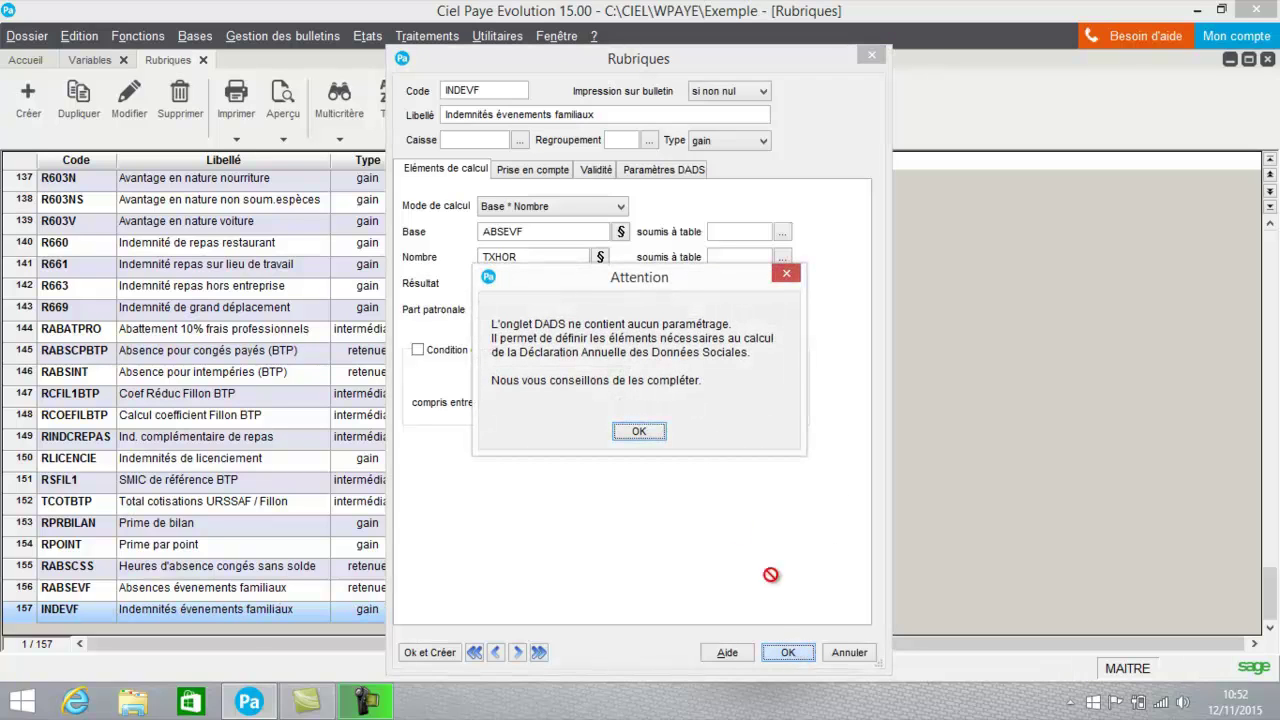
{"action": "left_click", "coordinate": [655, 434]}
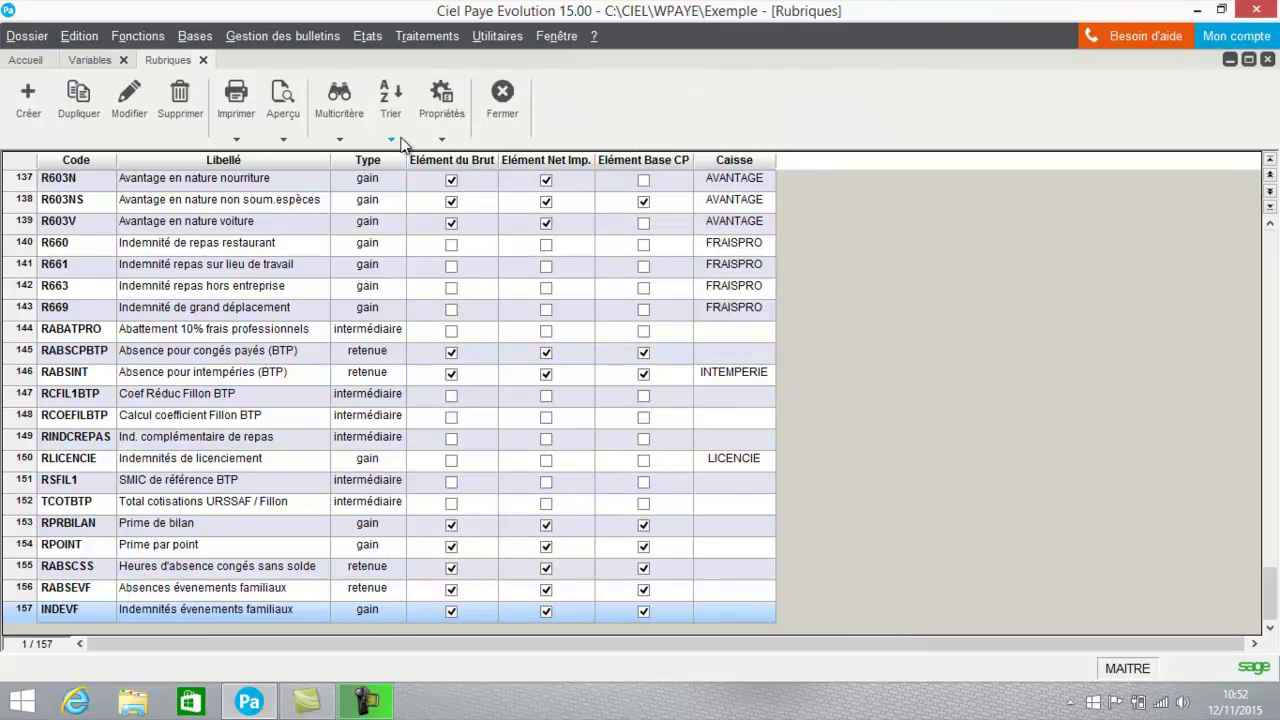
- Close the rubriques list and reopen the NONCADRE profile for editing
{"action": "left_click", "coordinate": [503, 109]}
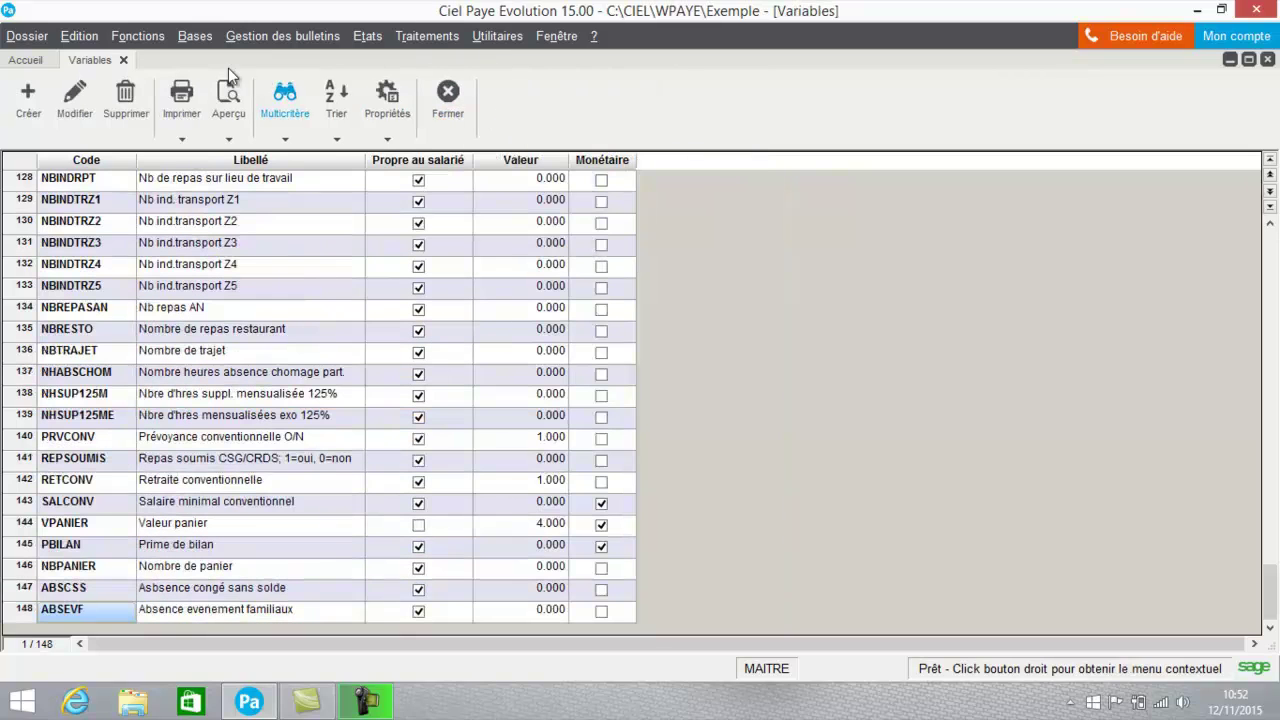
{"action": "left_click", "coordinate": [185, 38]}
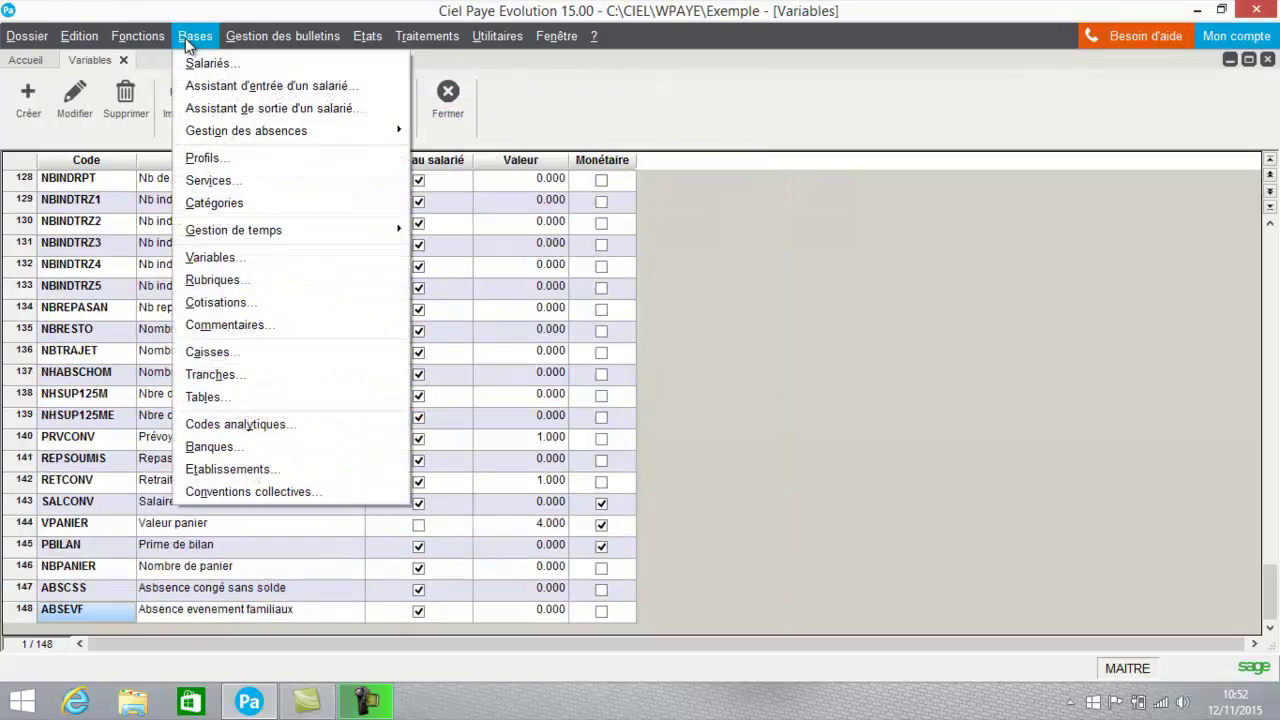
{"action": "left_click", "coordinate": [192, 160]}
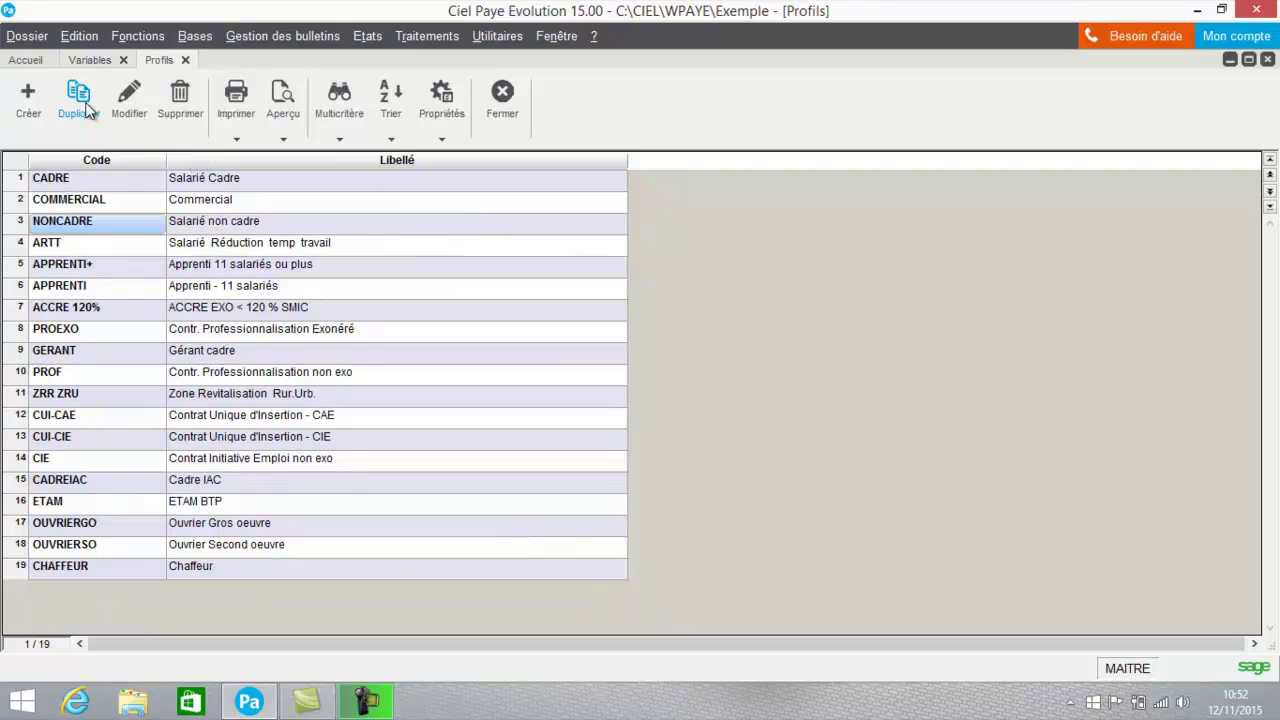
{"action": "left_click", "coordinate": [141, 105]}
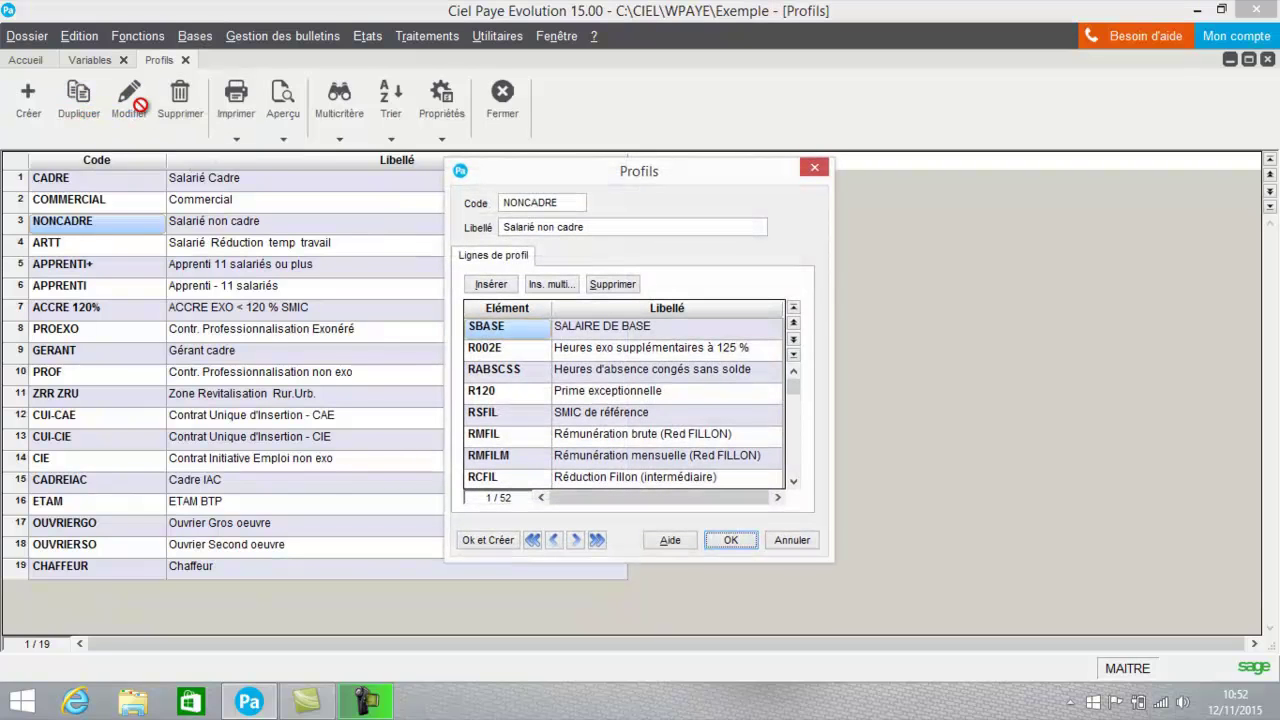
- Insert the element ABSEVF into the NONCADRE profile, between the RABSCSS and R120 lines
{"action": "left_click", "coordinate": [481, 397]}
{"action": "left_click", "coordinate": [491, 285]}
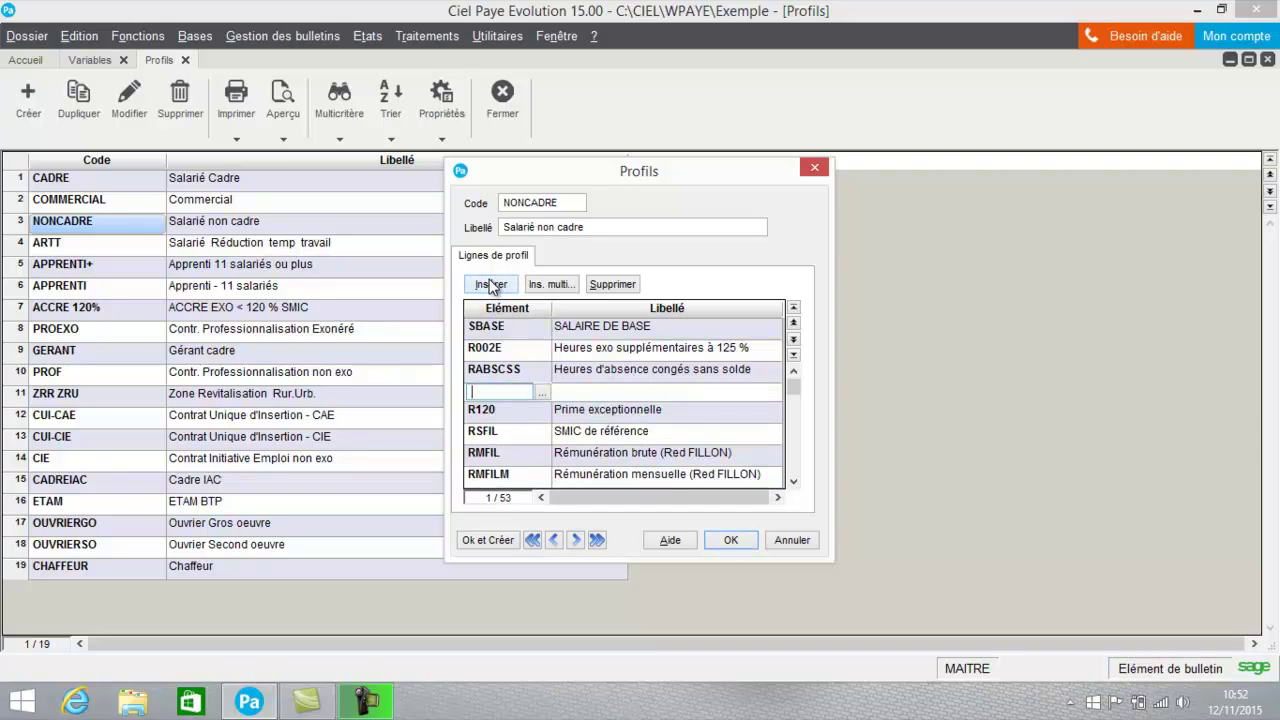
{"action": "type", "text": "ABSEVF"}
{"action": "key", "text": "Tab"}
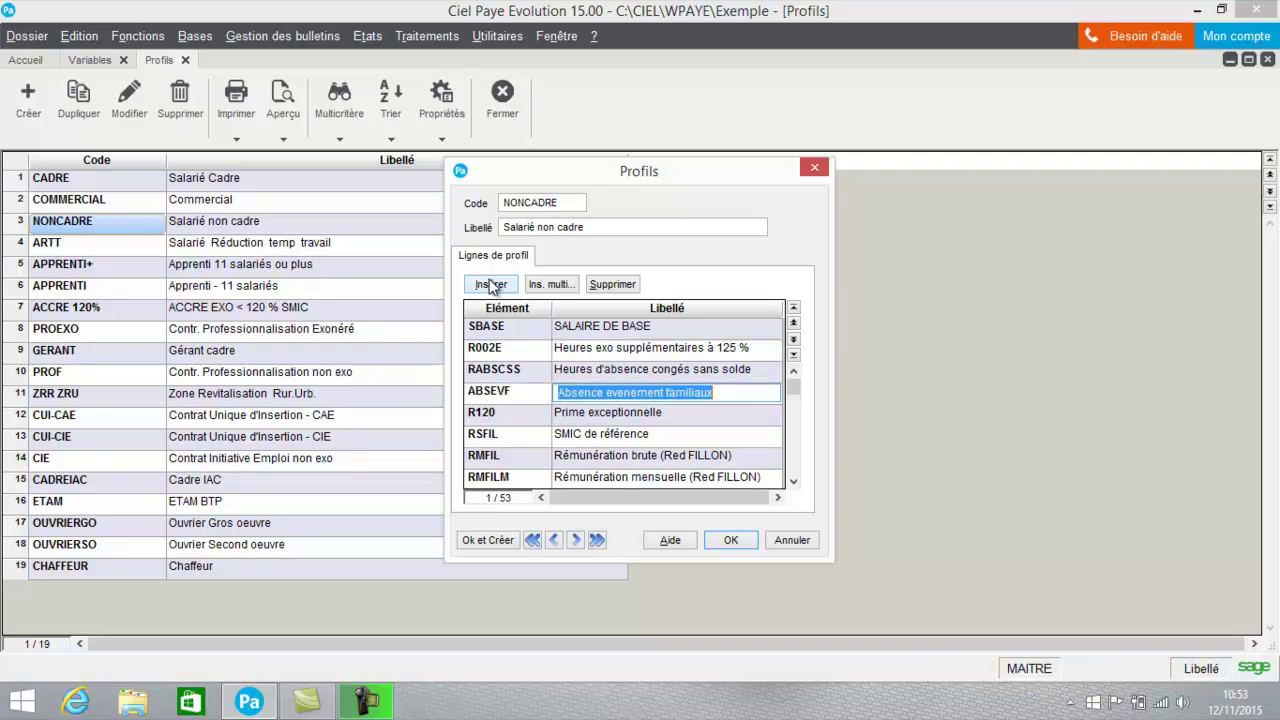
- Insert the rubrique INDEVF above R120 in the NONCADRE profile and save the profile
{"action": "left_click", "coordinate": [493, 416]}
{"action": "left_click", "coordinate": [496, 285]}
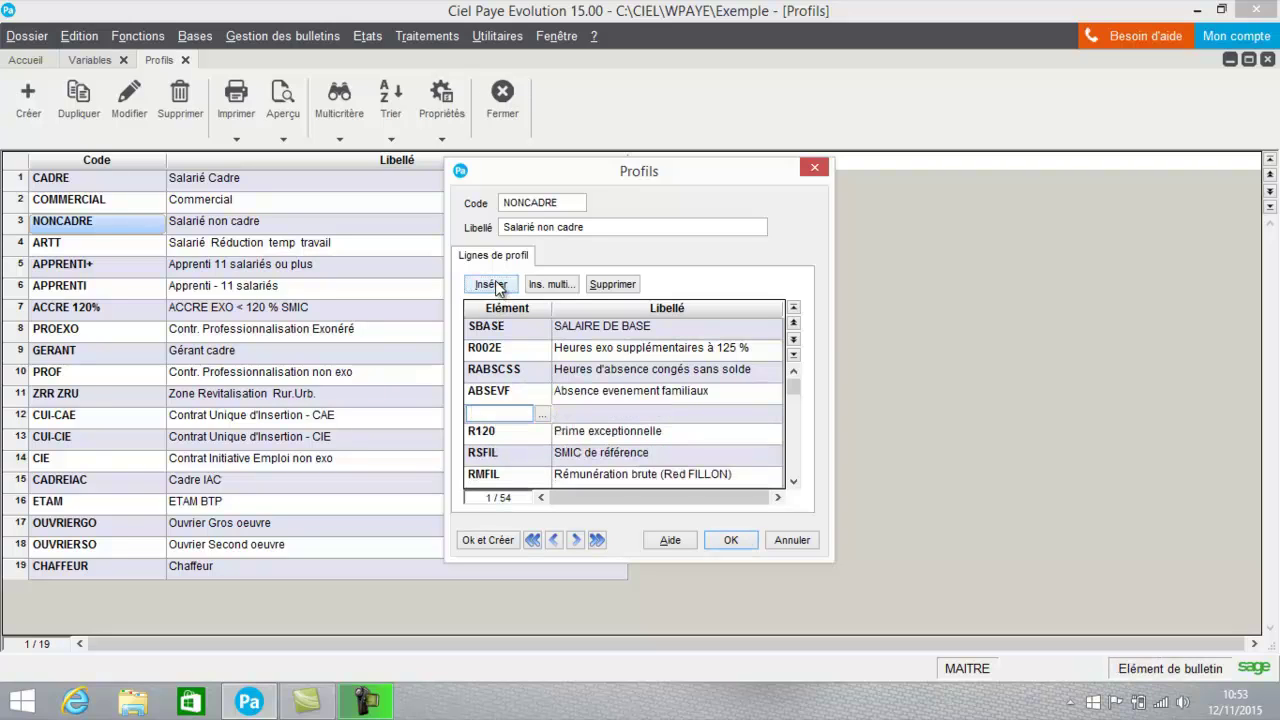
{"action": "type", "text": "INDEVF"}
{"action": "key", "text": "Tab"}
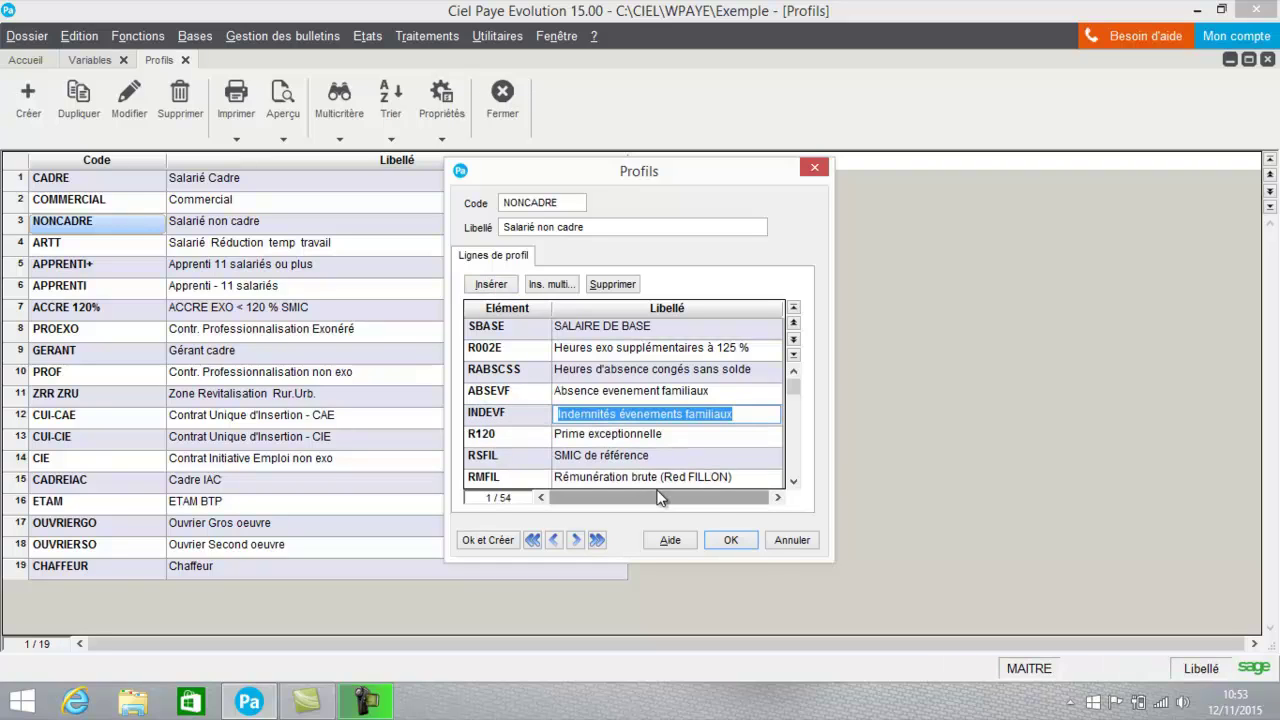
{"action": "left_click", "coordinate": [731, 541]}
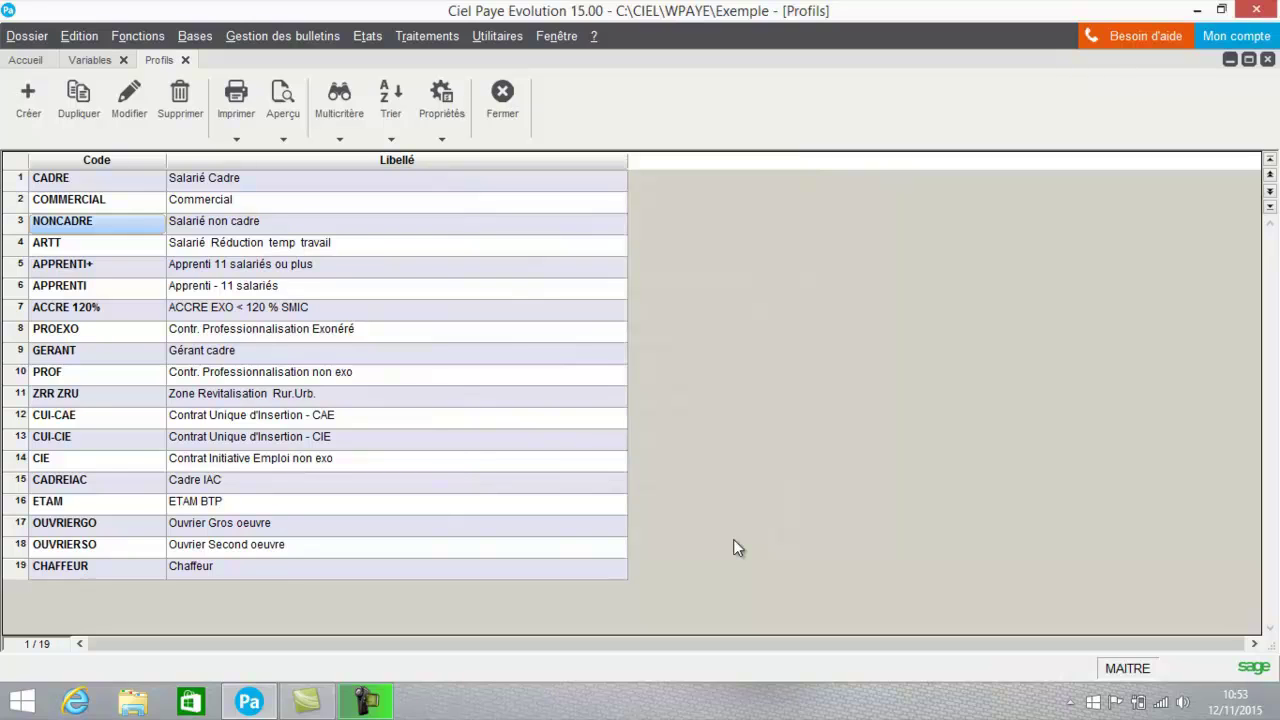
- Close the profiles list and open the first payslip listed for Novembre in the Bulletins de paye for editing
{"action": "left_click", "coordinate": [501, 104]}
{"action": "left_click", "coordinate": [323, 40]}
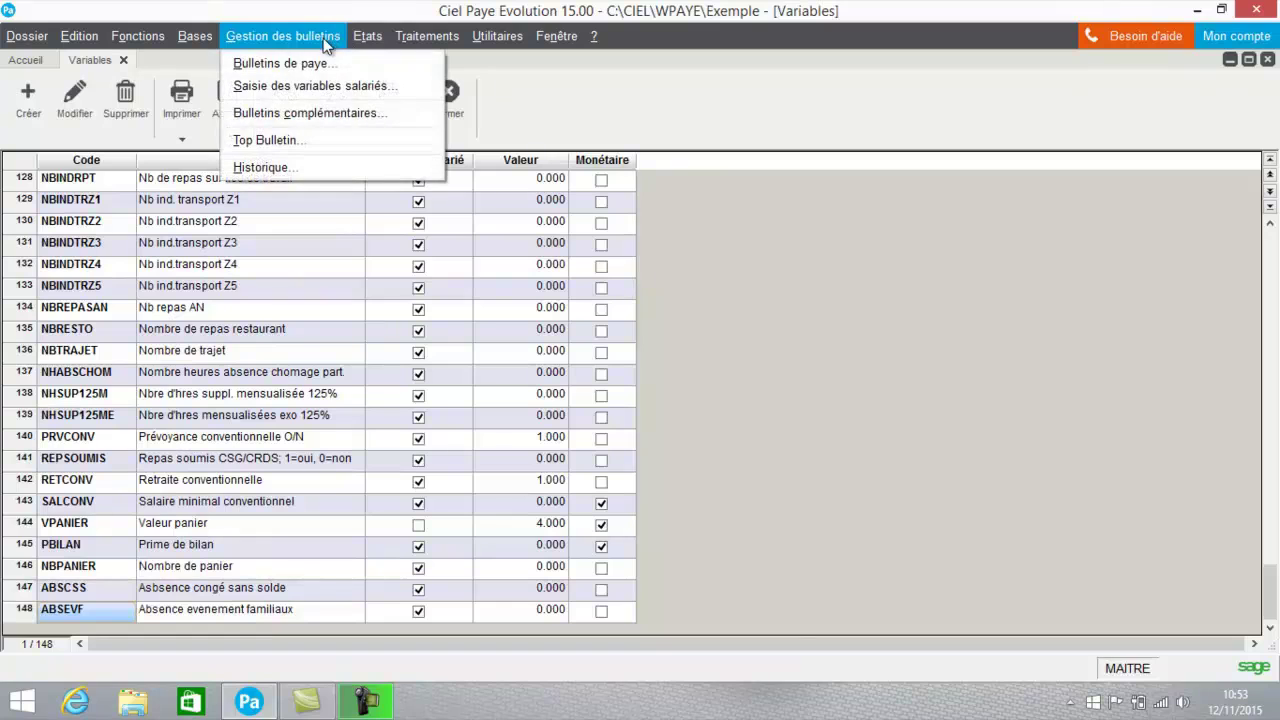
{"action": "left_click", "coordinate": [308, 62]}
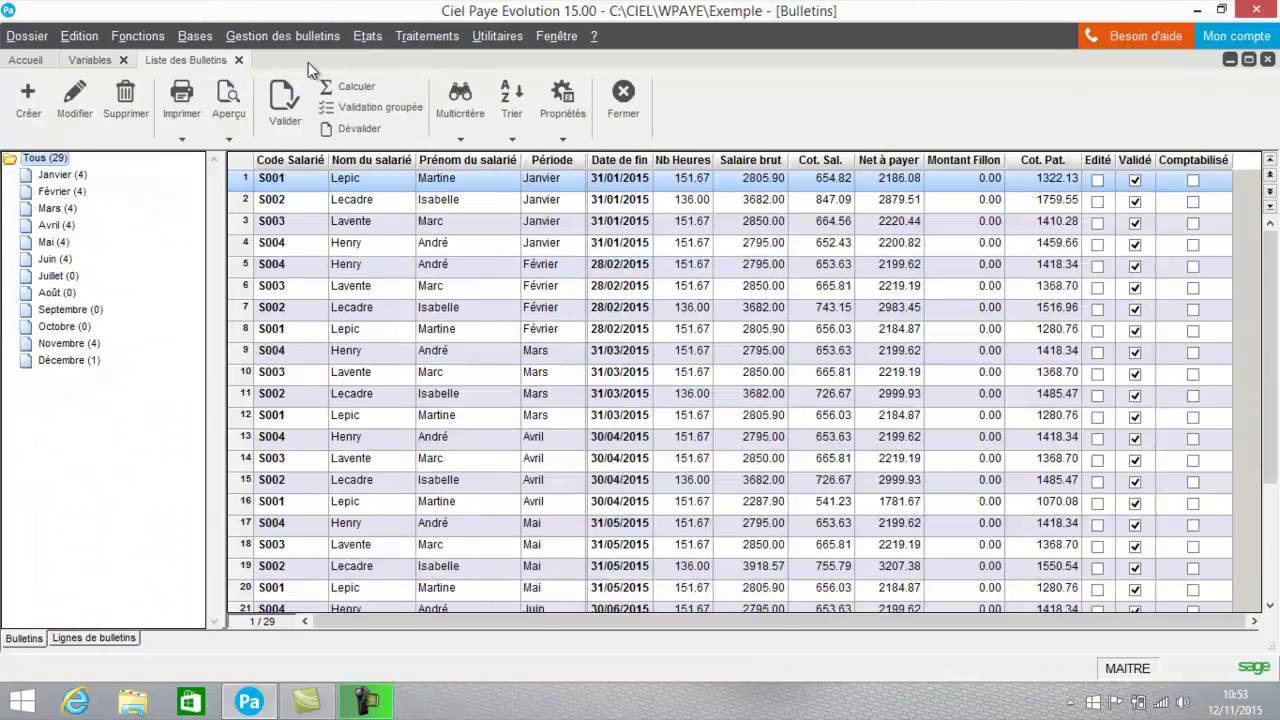
{"action": "left_click", "coordinate": [72, 345]}
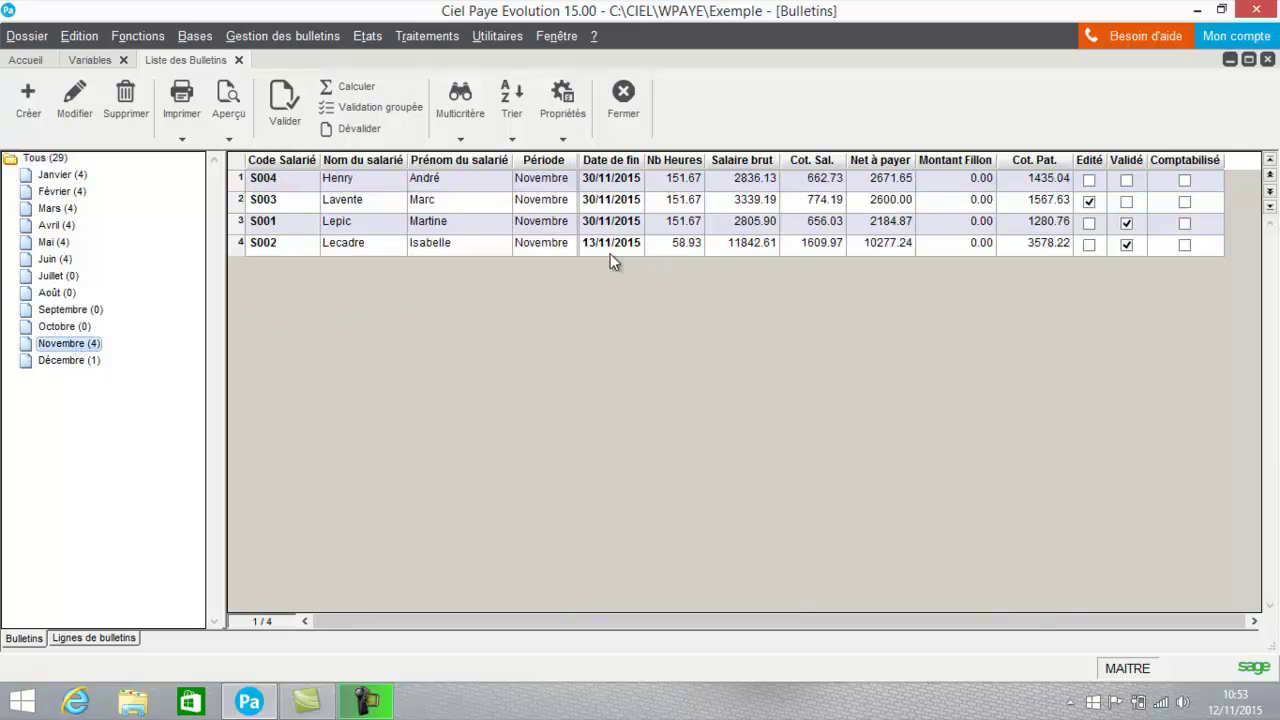
{"action": "left_click", "coordinate": [514, 178]}
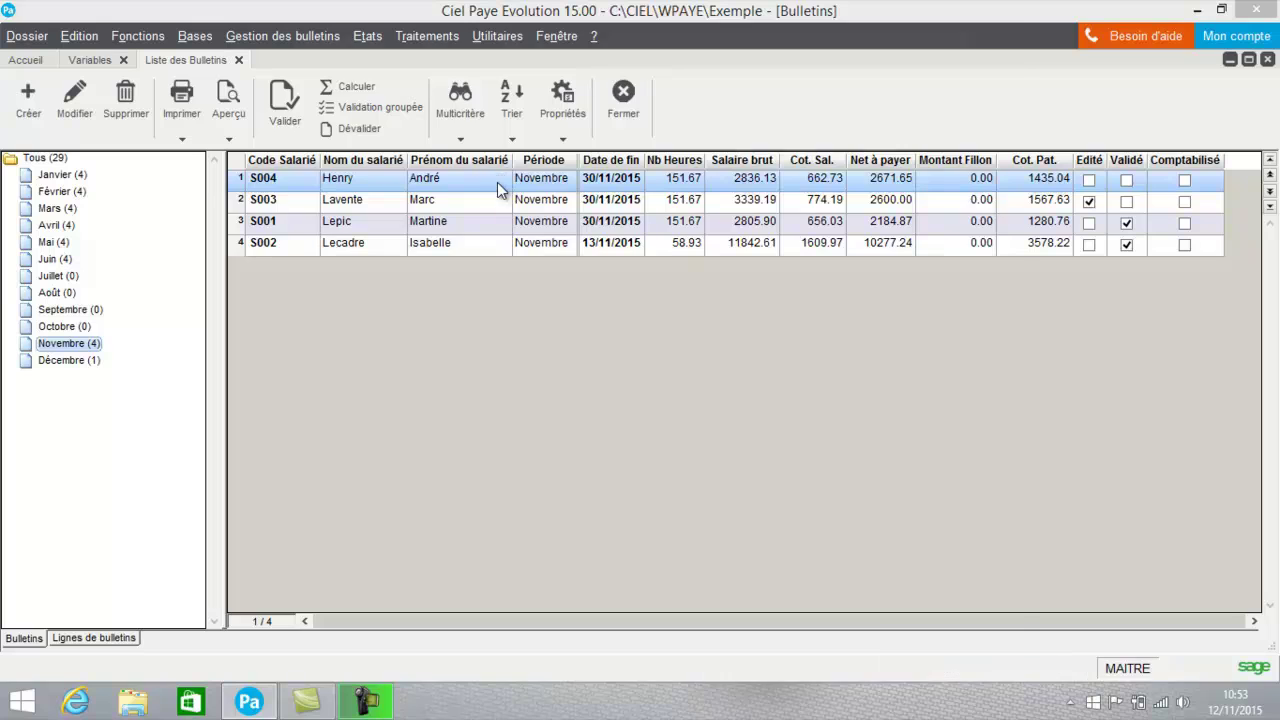
{"action": "double_click", "coordinate": [497, 182]}
- Check which profile is assigned in the employee's record, under Affectation, and close the record
{"action": "left_click", "coordinate": [423, 108]}
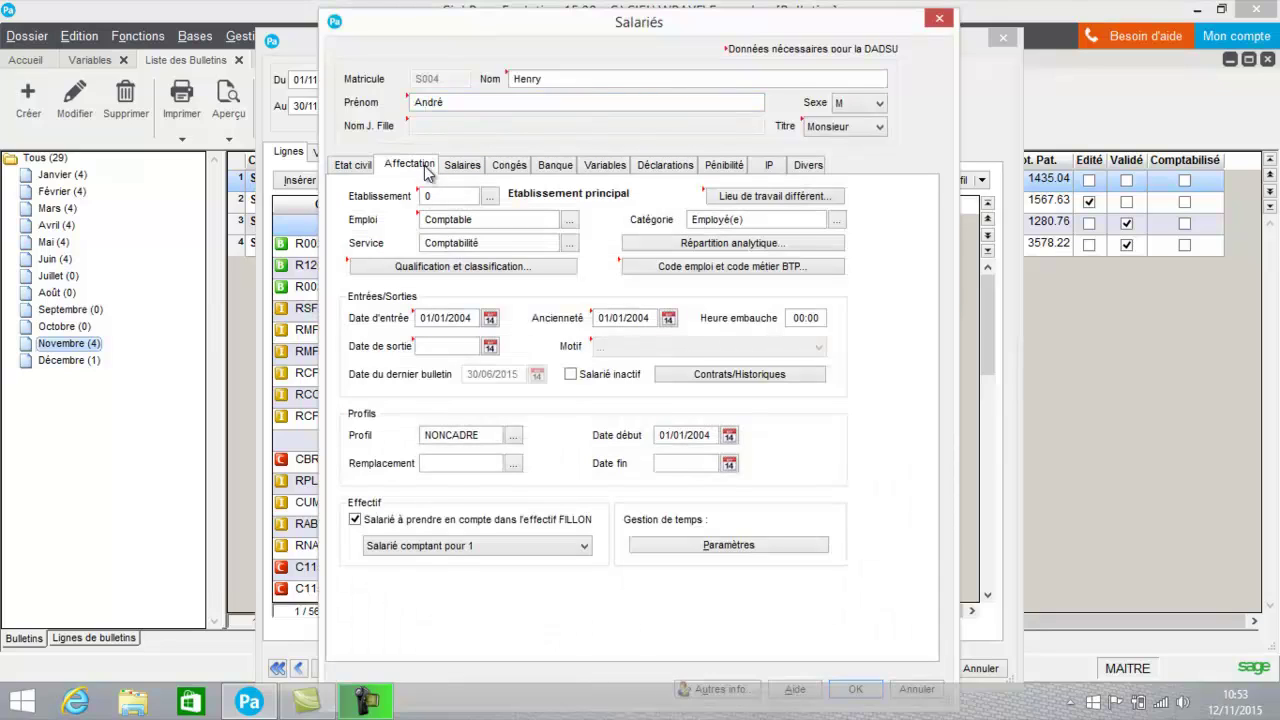
{"action": "left_click", "coordinate": [938, 24]}
{"action": "left_click", "coordinate": [939, 20]}
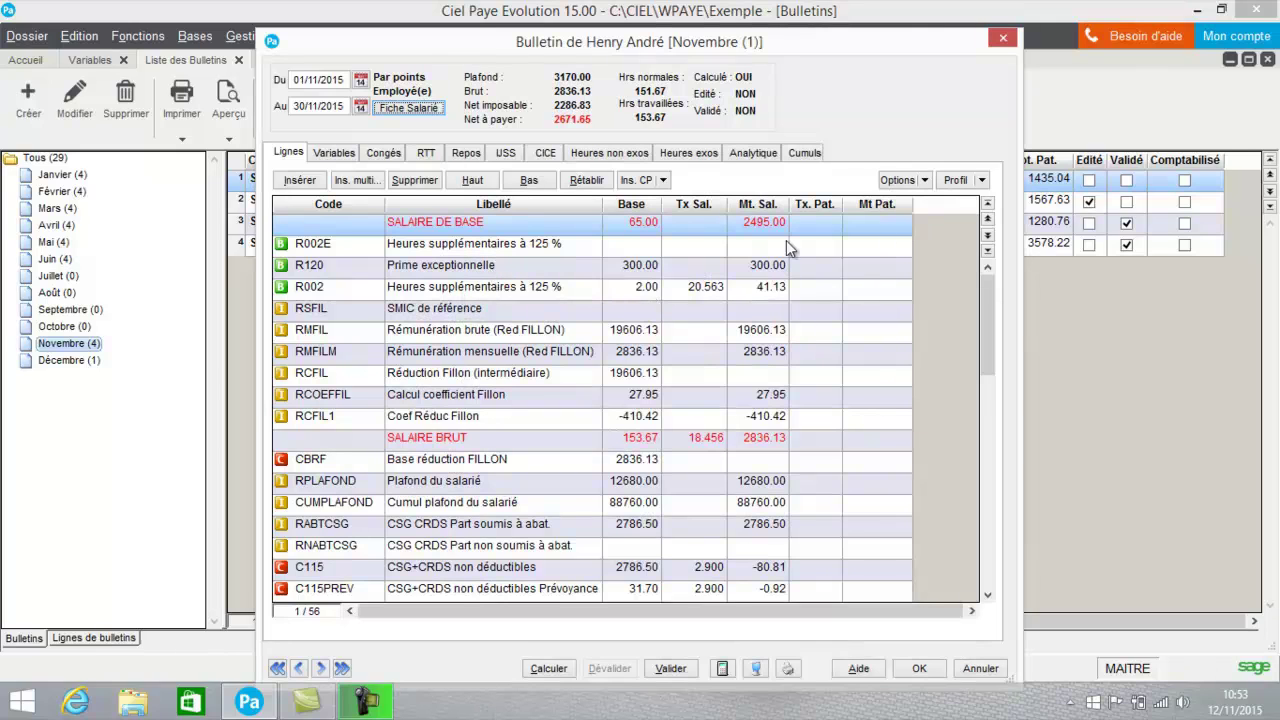
- Reload the NONCADRE profile into the open November payslip
{"action": "left_click", "coordinate": [982, 181]}
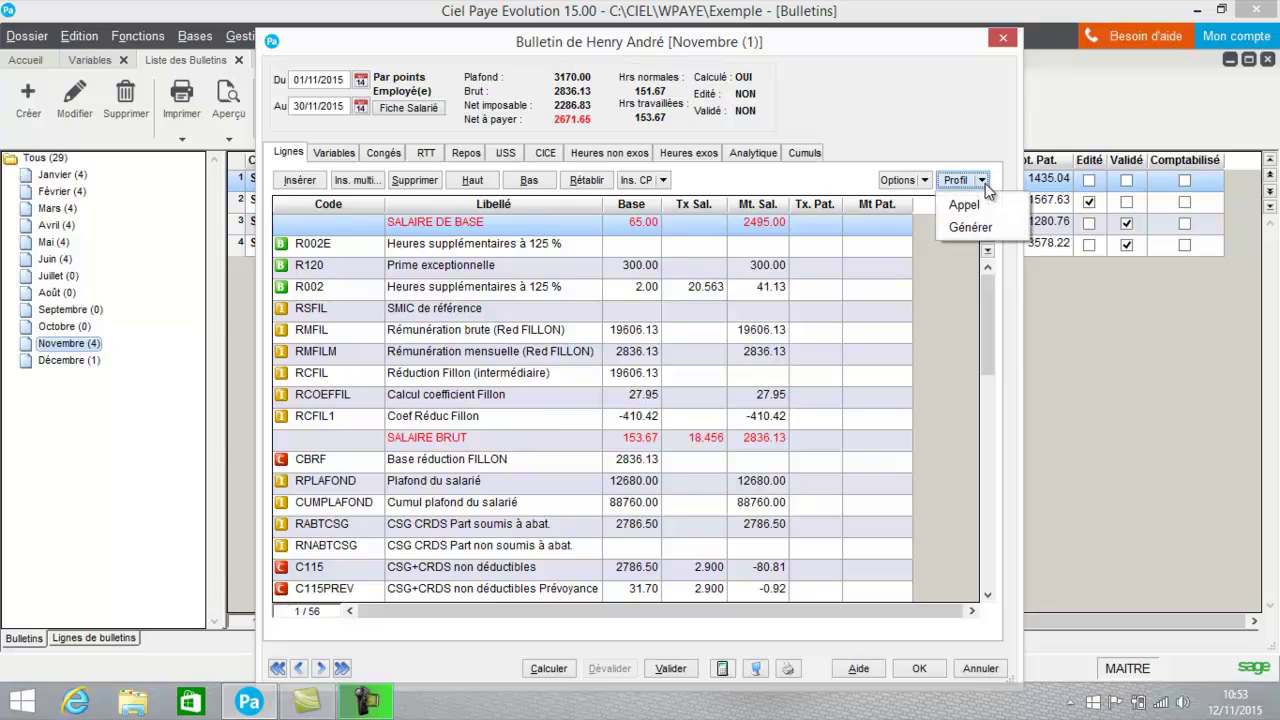
{"action": "left_click", "coordinate": [966, 206]}
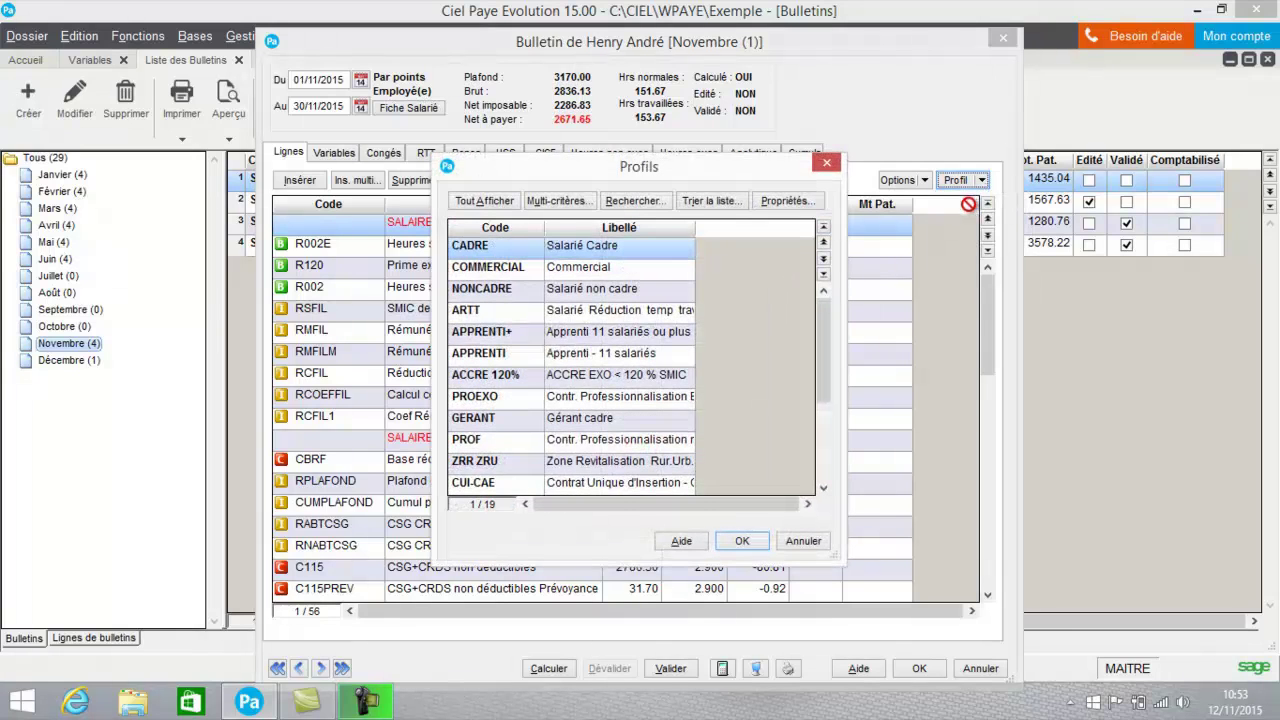
{"action": "left_click", "coordinate": [492, 290]}
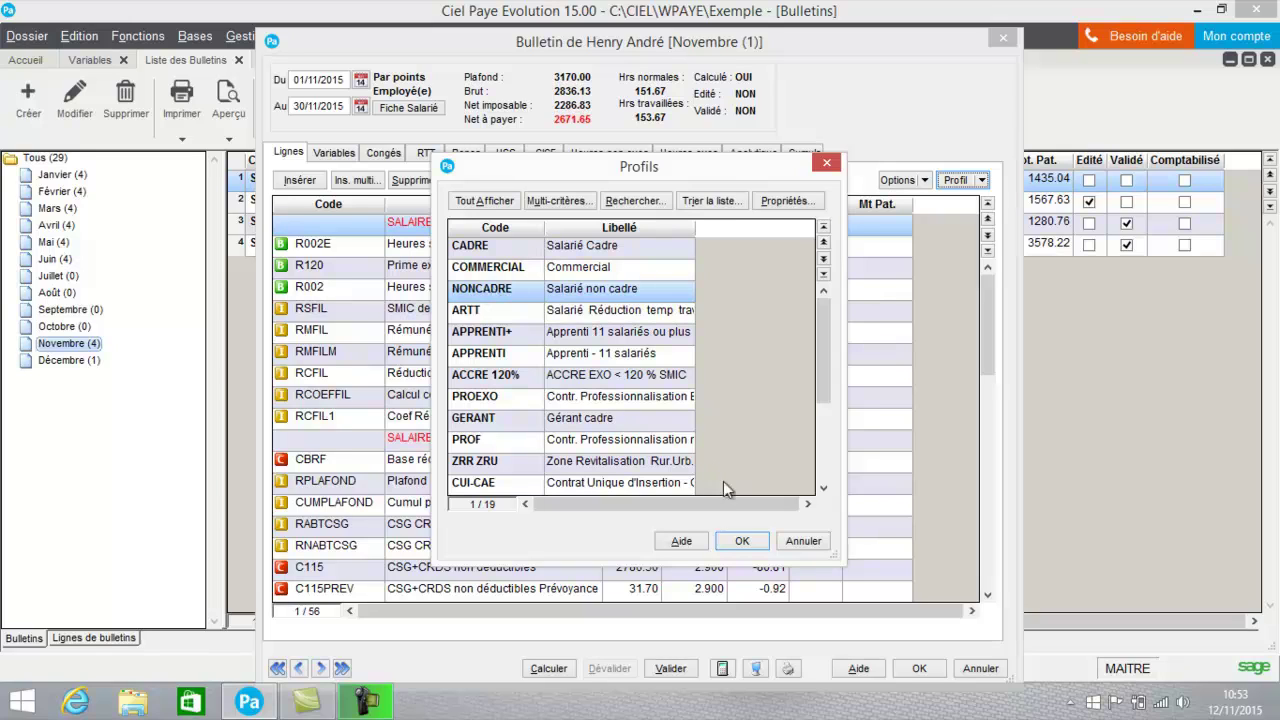
{"action": "left_click", "coordinate": [740, 539]}
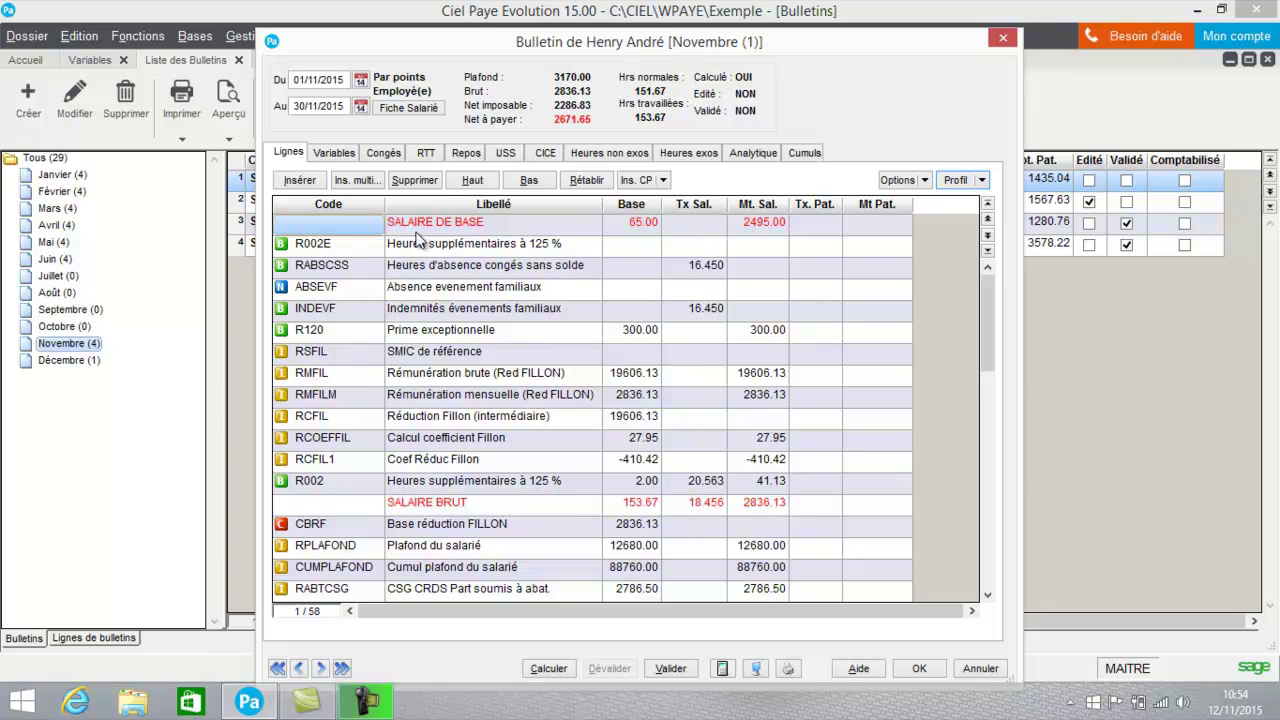
- Set the payslip variables ABSCSS and ABSEVF to 7 each
{"action": "left_click", "coordinate": [340, 155]}
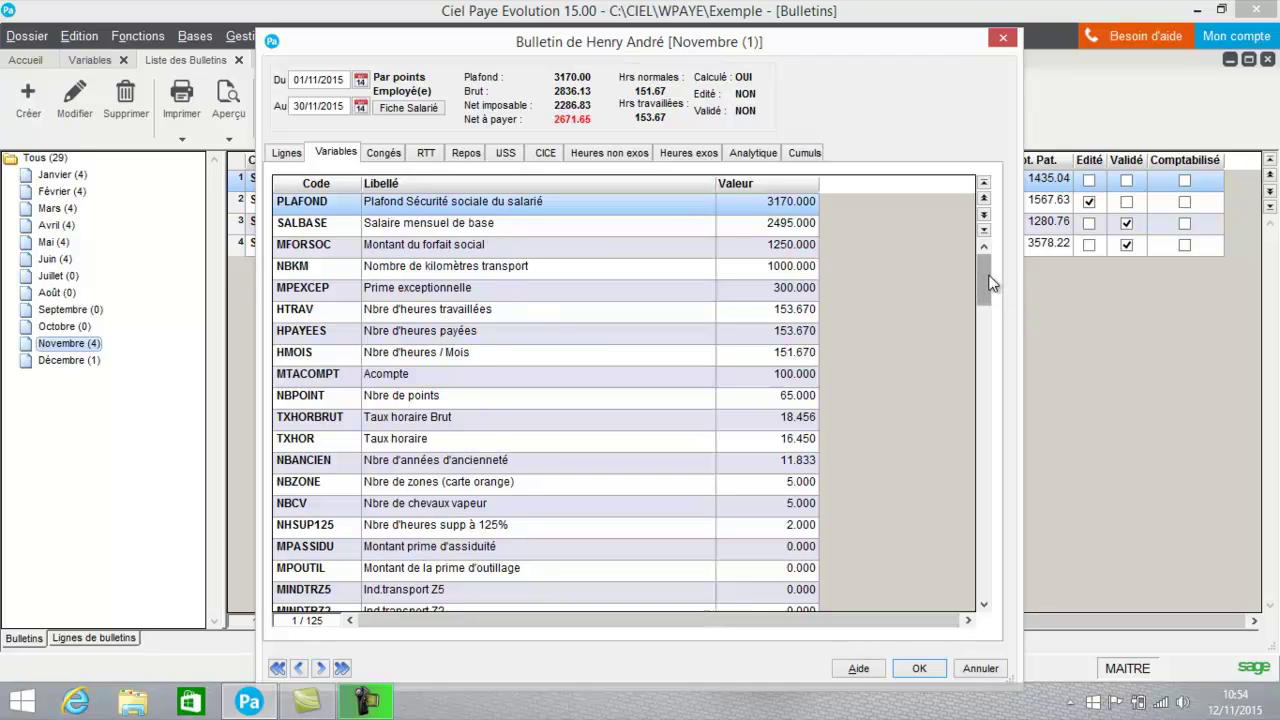
{"action": "left_click_drag", "start_coordinate": [990, 283], "coordinate": [979, 405]}
{"action": "left_click", "coordinate": [752, 332]}
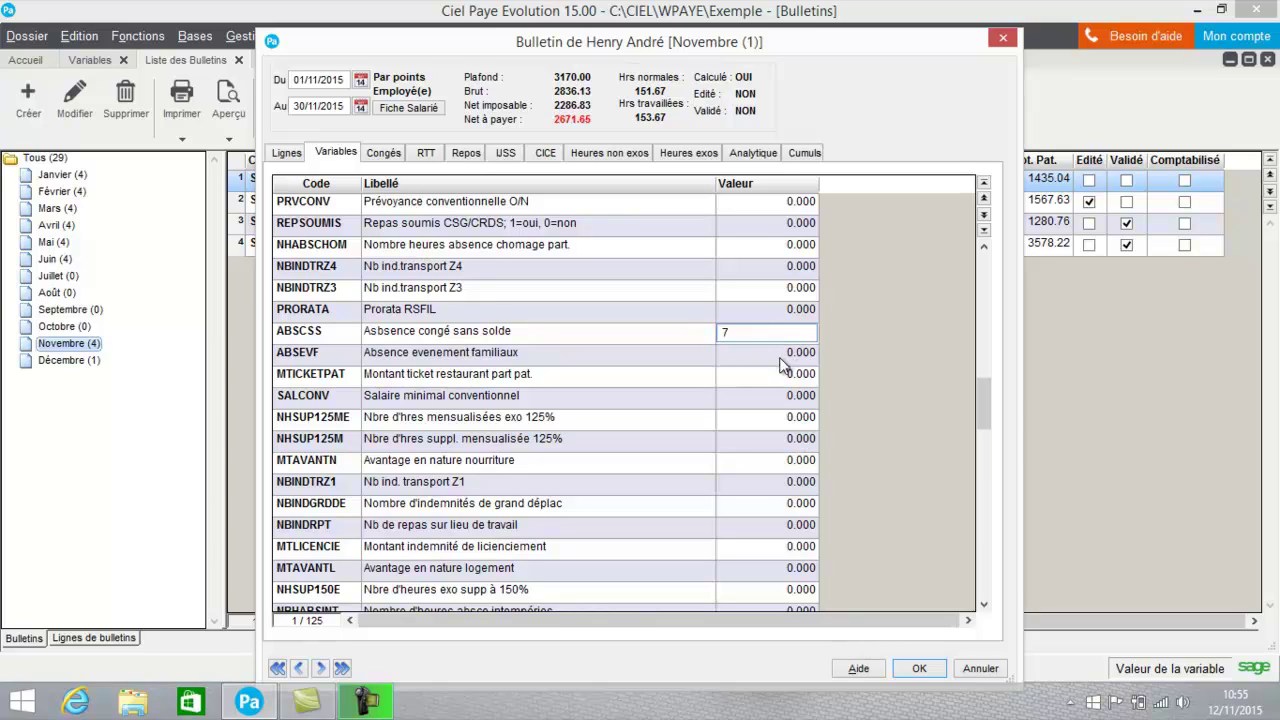
{"action": "key", "text": "Return"}
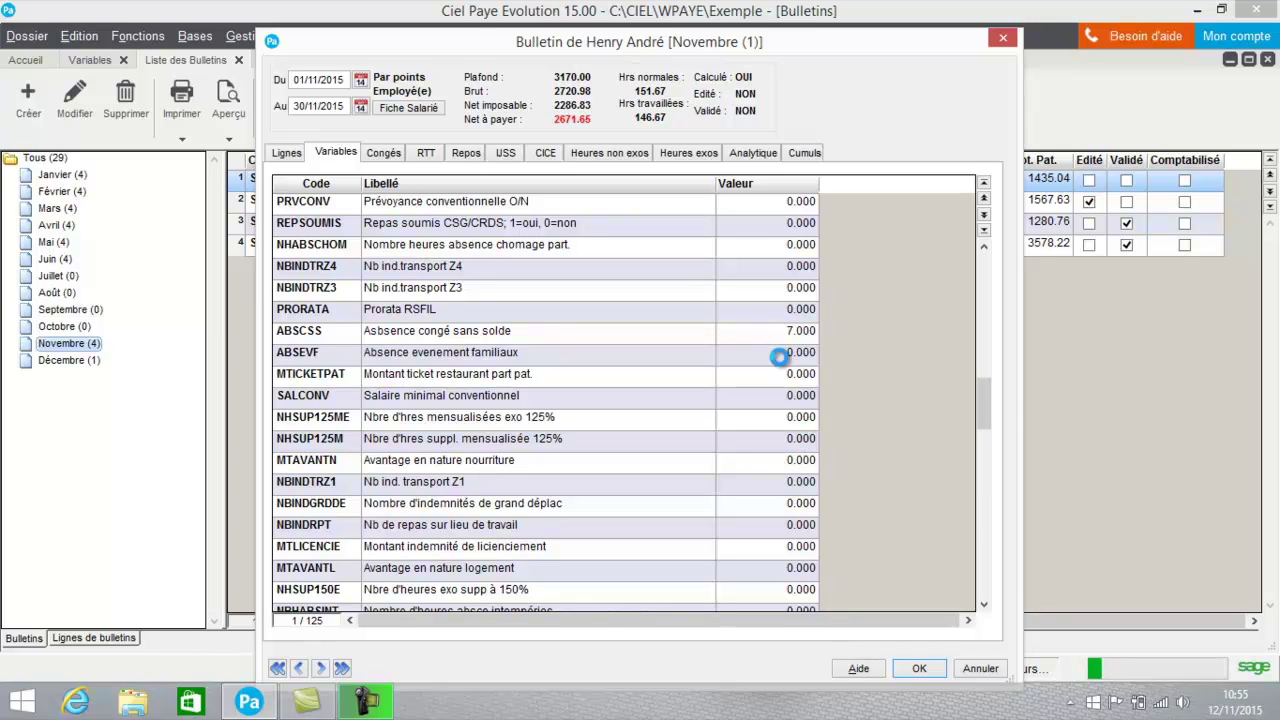
{"action": "type", "text": "7"}
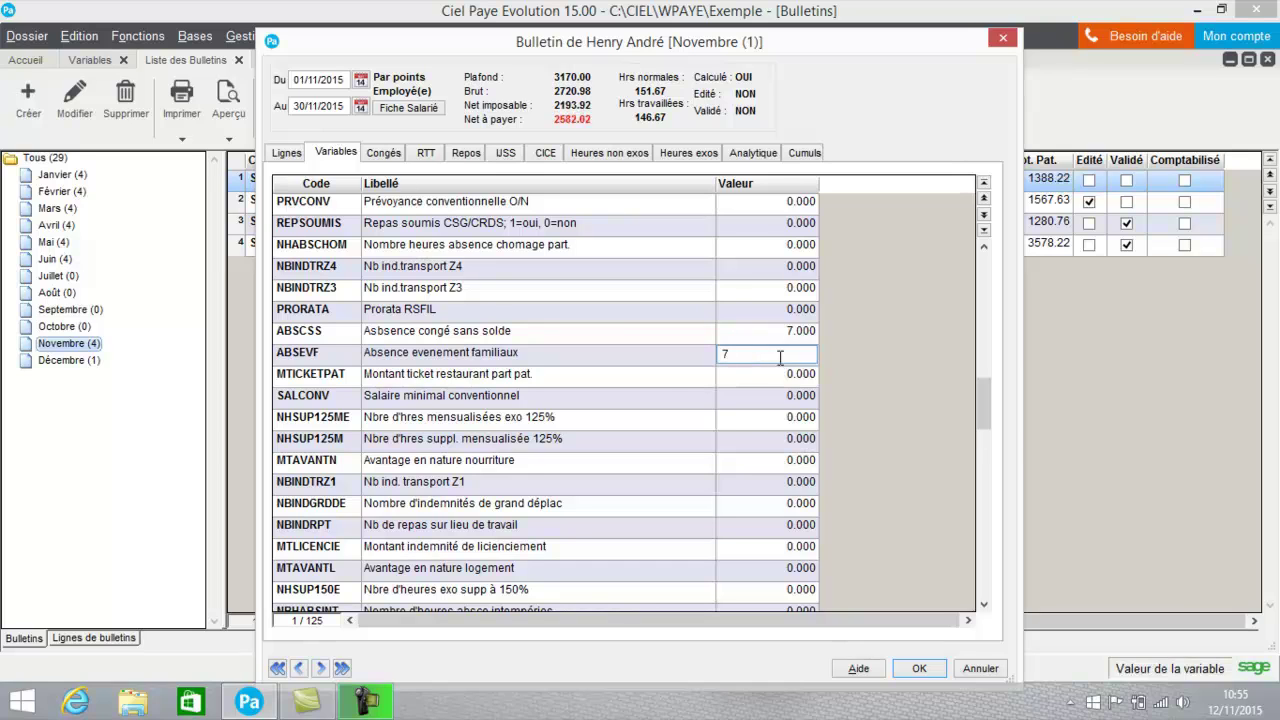
{"action": "left_click", "coordinate": [700, 384]}
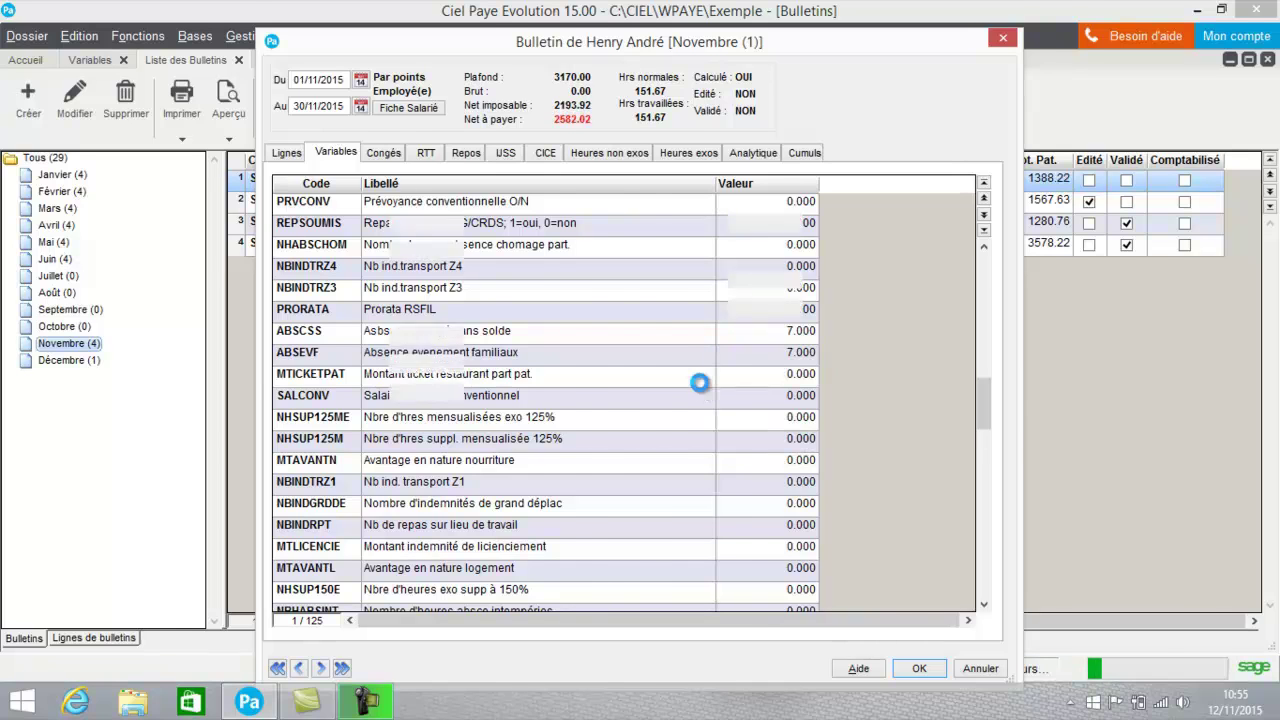